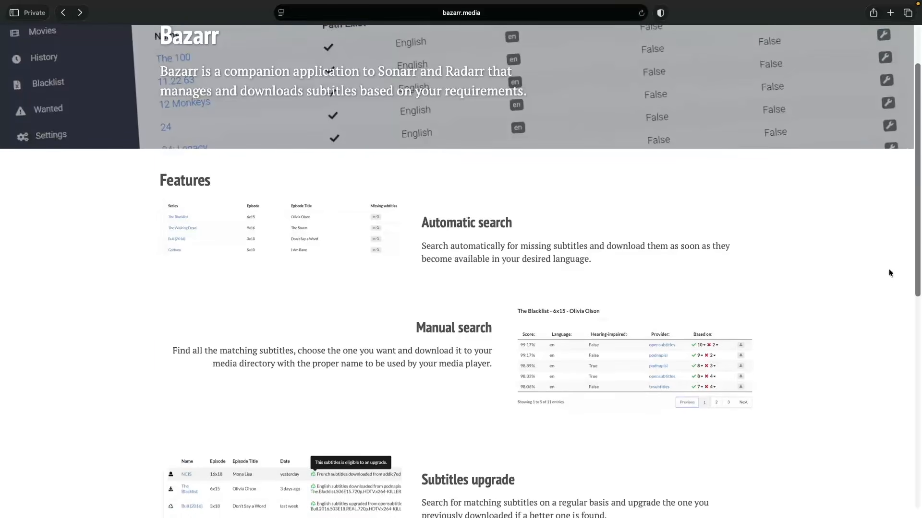
- Review the feature descriptions and download options on the Bazarr website
scroll(888, 273, down, 2)
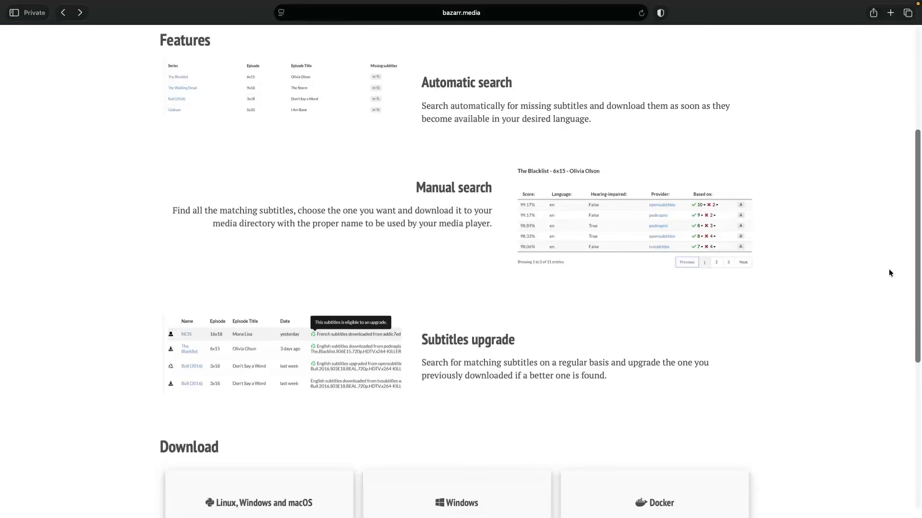
scroll(889, 273, down, 5)
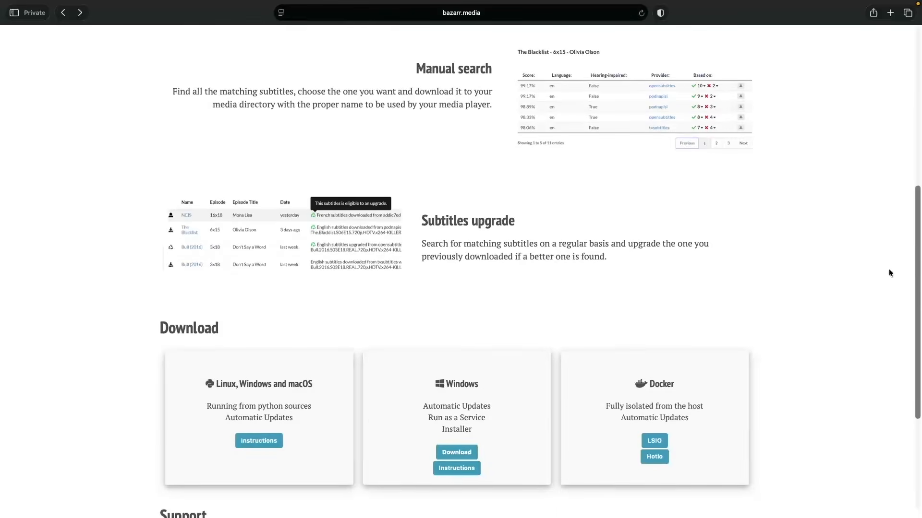
scroll(888, 273, down, 5)
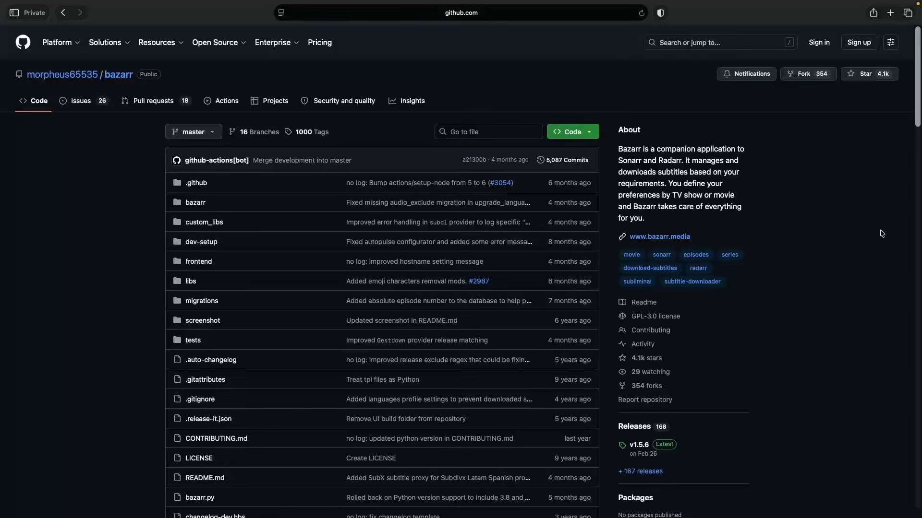
- Read the Bazarr GitHub README's feature list, and consult the wiki's Setup Guide and Additional Configuration section
scroll(882, 234, down, 12)
scroll(882, 234, down, 1)
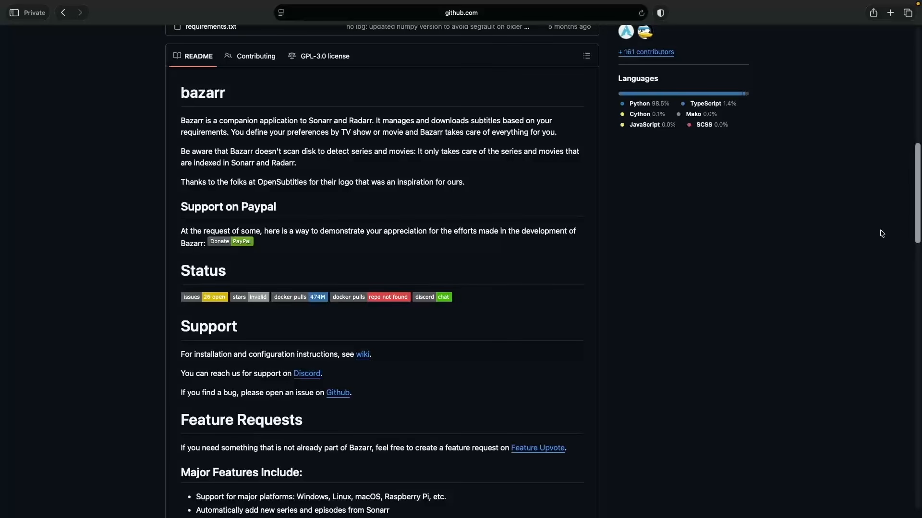
scroll(881, 233, down, 7)
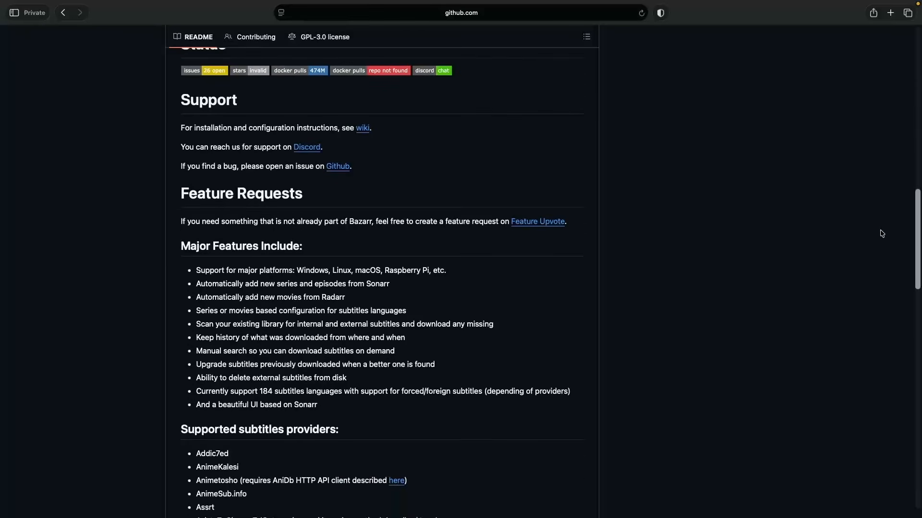
scroll(881, 234, down, 4)
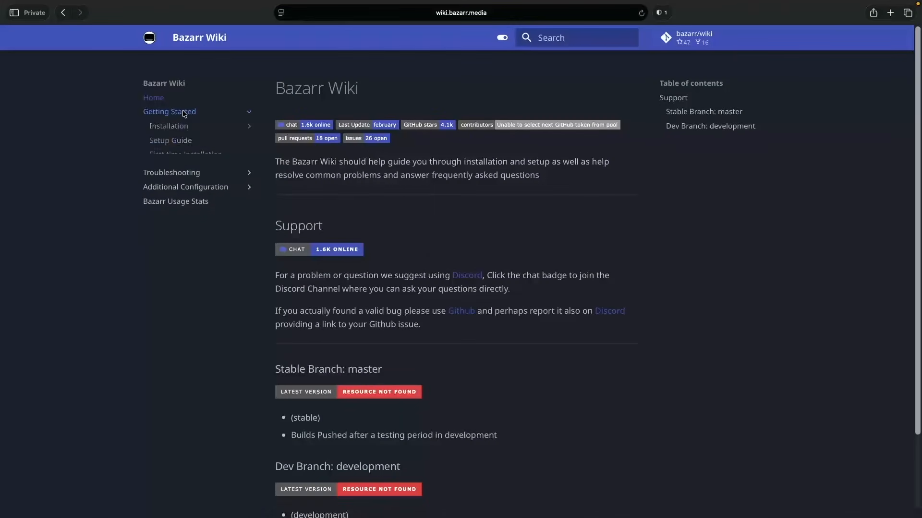
click(170, 140)
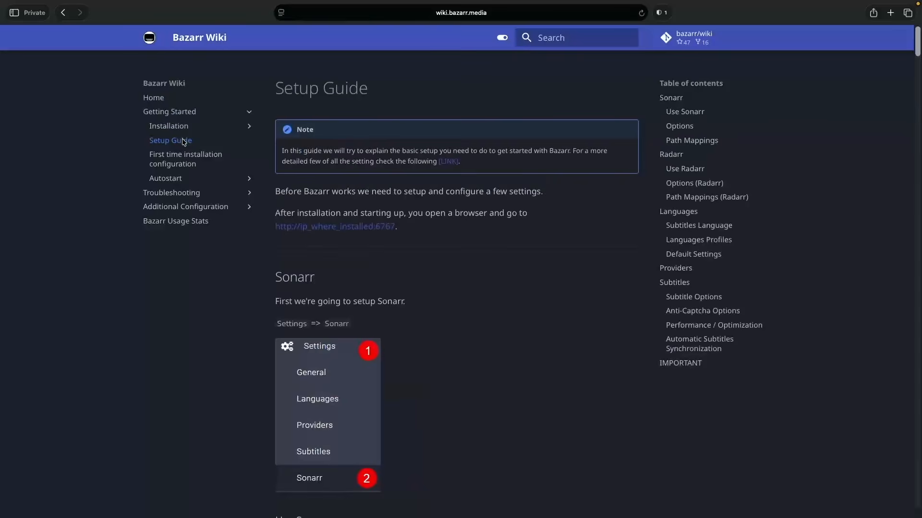
click(200, 207)
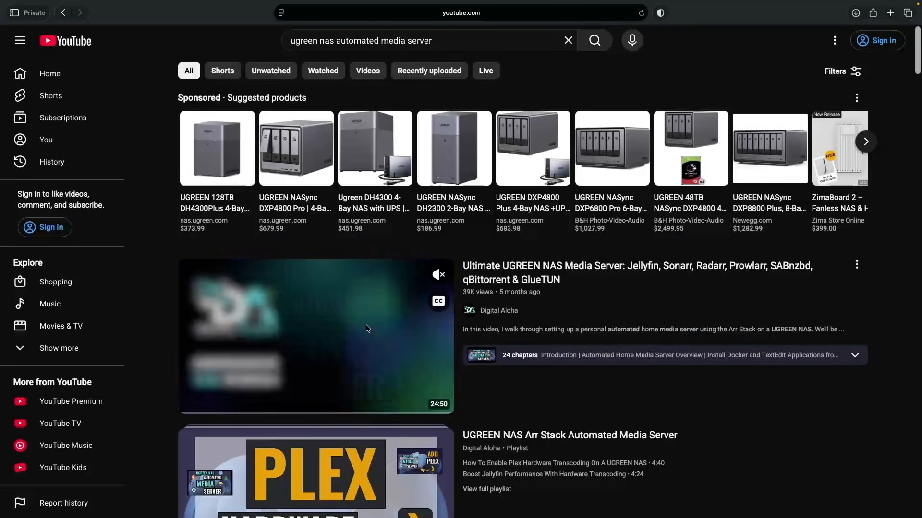
- Open the Ultimate UGREEN NAS Media Server video on YouTube and look through its chapter list
click(367, 329)
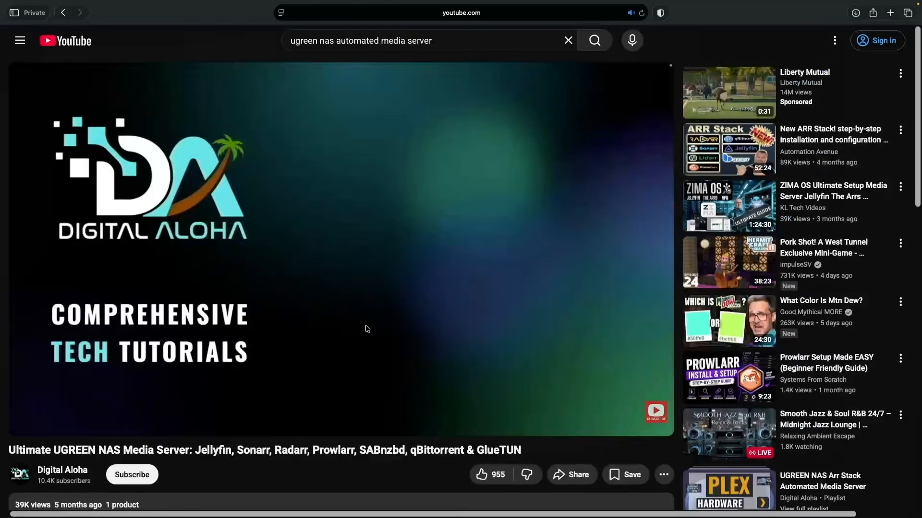
click(172, 423)
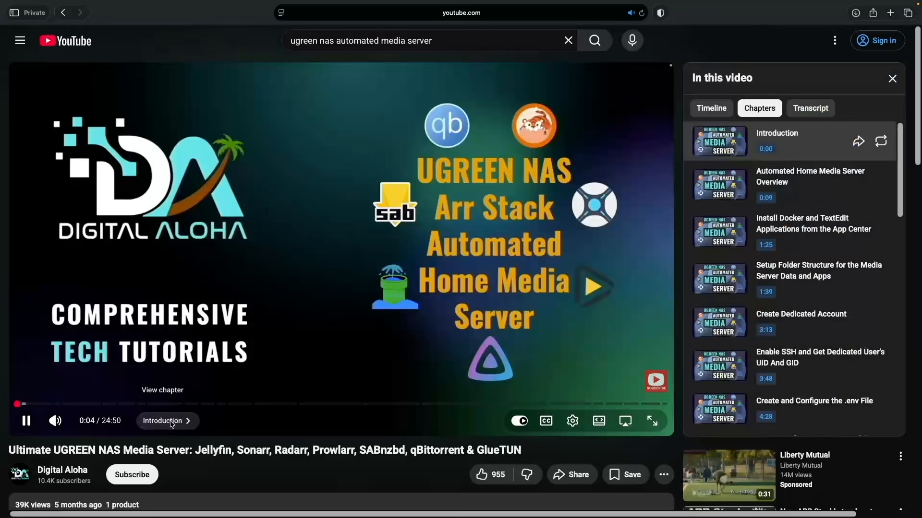
scroll(860, 378, down, 2)
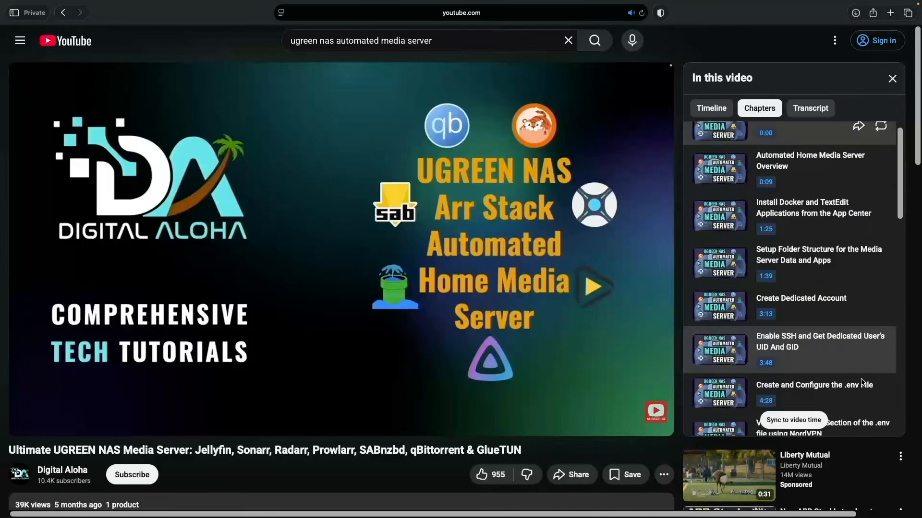
scroll(861, 378, down, 1)
scroll(860, 379, down, 2)
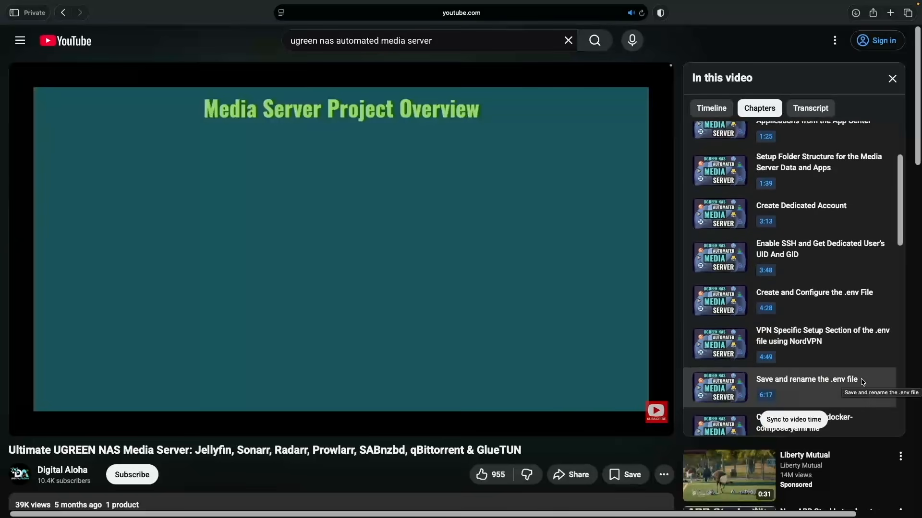
scroll(860, 379, down, 6)
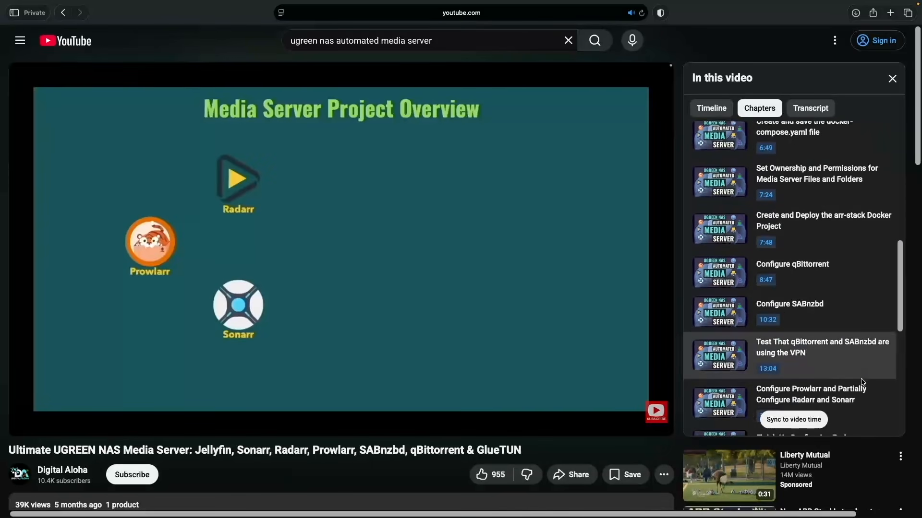
scroll(860, 378, down, 1)
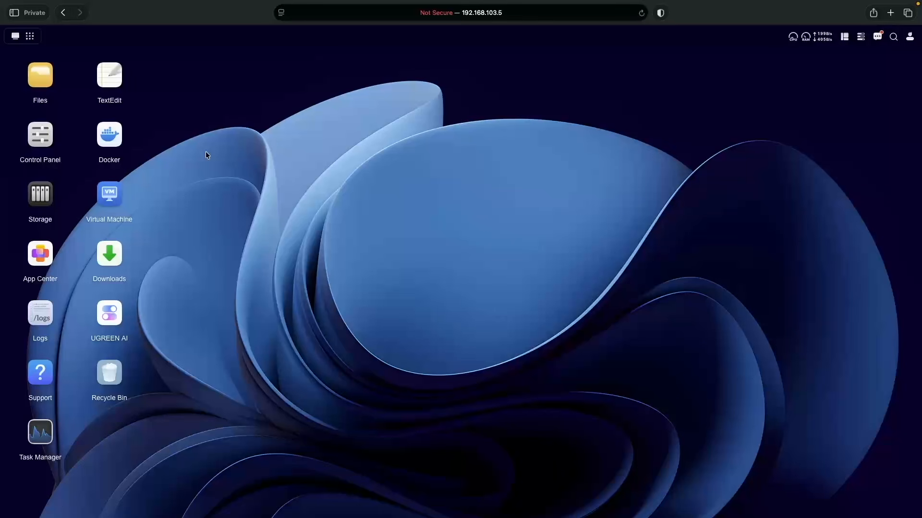
- Start a new project named bazarr in the NAS's Docker application
click(119, 137)
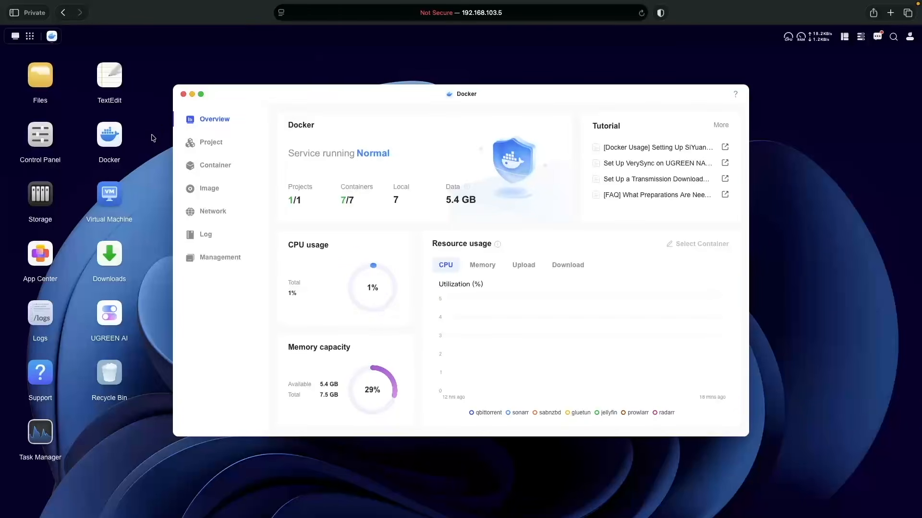
click(203, 142)
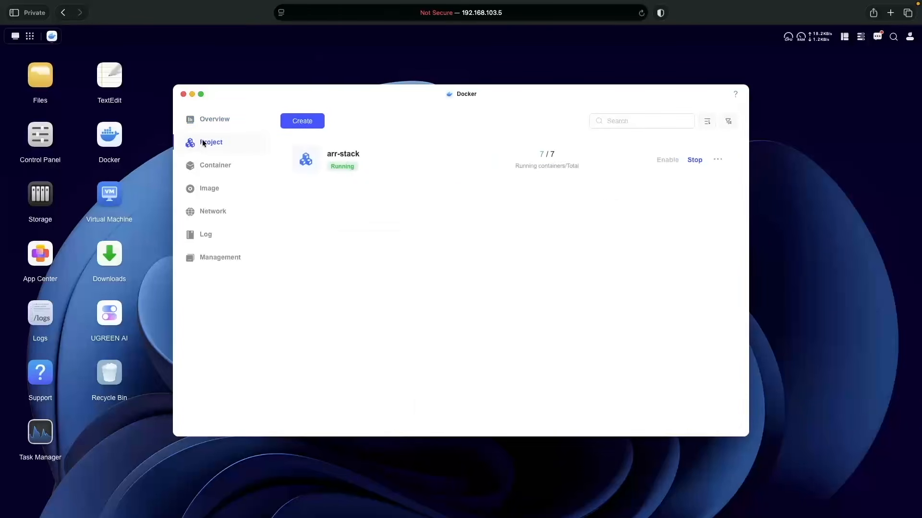
click(294, 124)
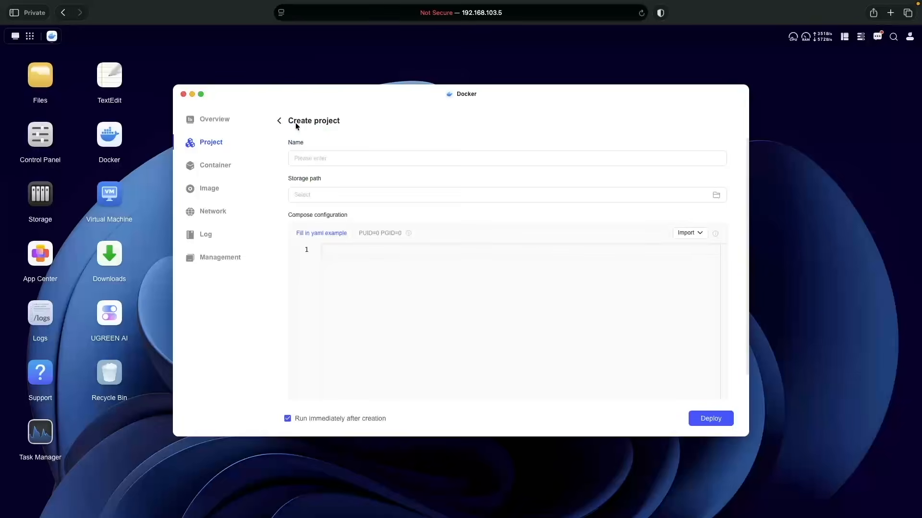
click(310, 156)
text(bazarr)
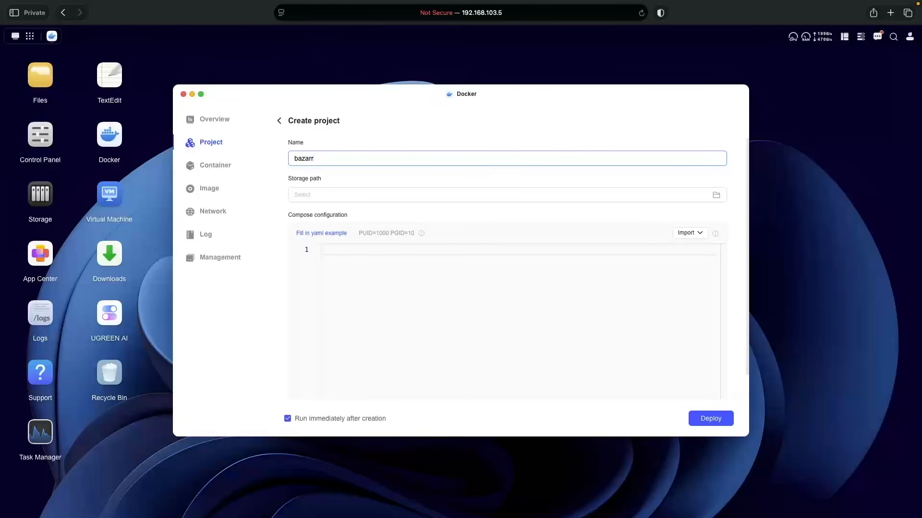
click(336, 168)
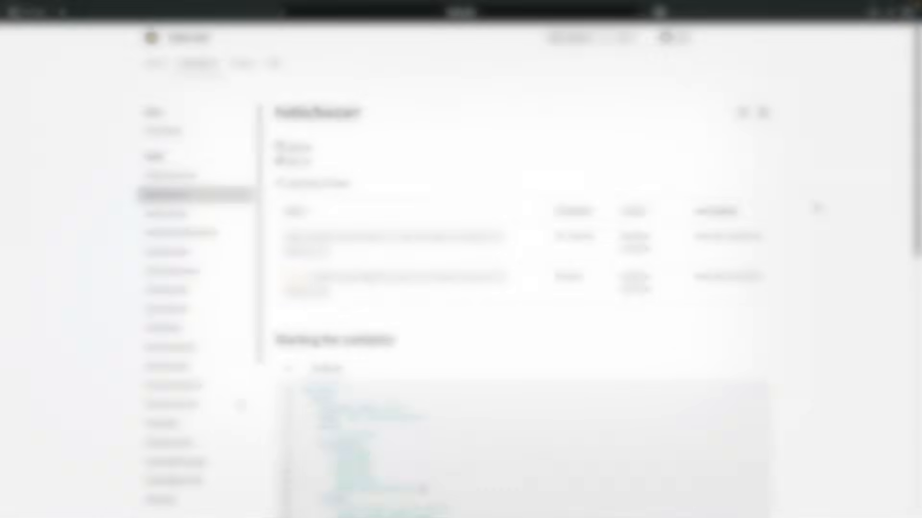
- Copy the hotio/bazarr compose example from hotio.dev into the project's compose configuration
scroll(815, 208, down, 5)
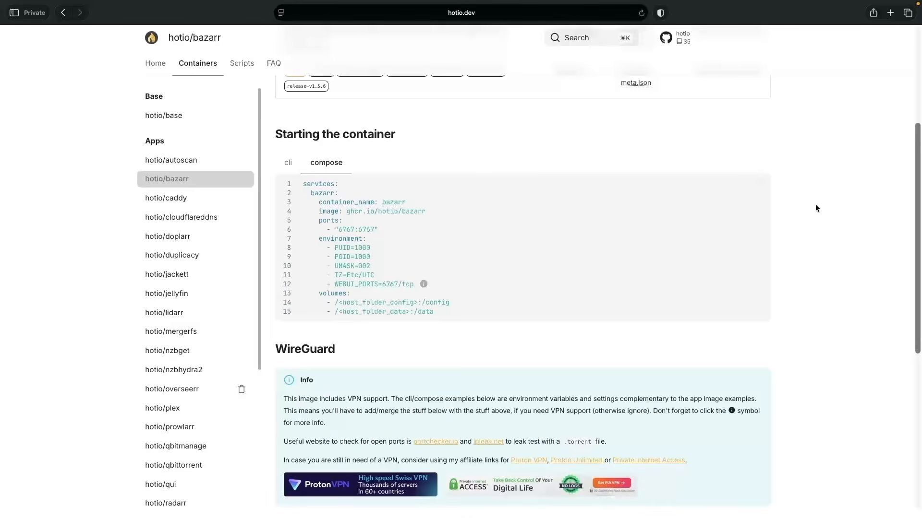
click(762, 186)
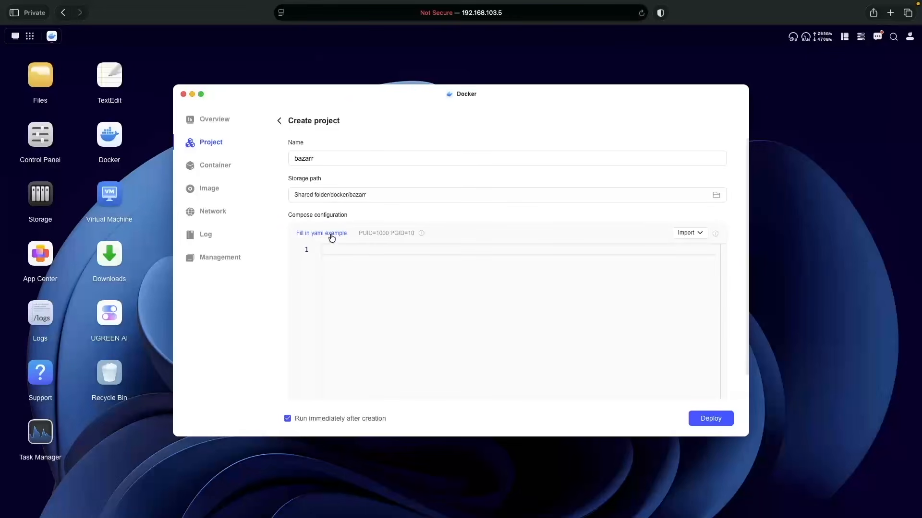
click(332, 250)
key(super+v)
scroll(330, 251, up, 1)
- Set PUID to 1001 and PGID to 100 in the compose environment section
click(373, 253)
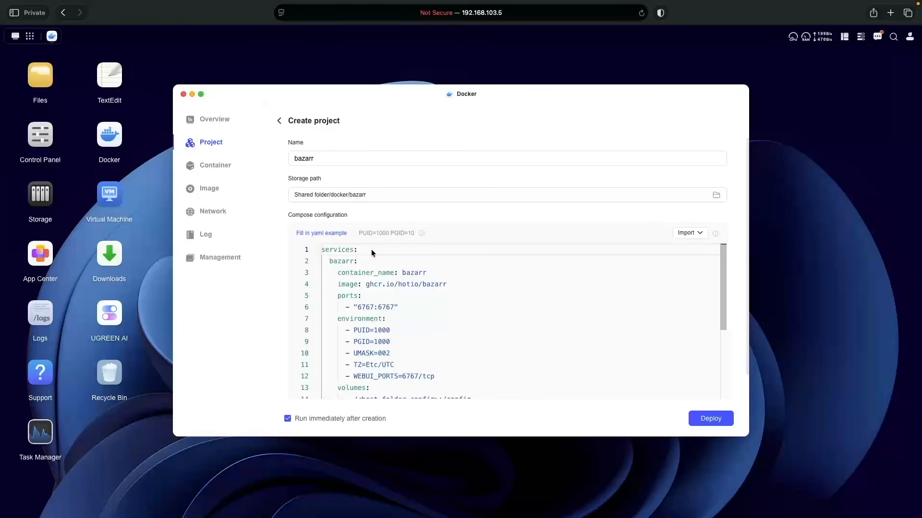
key(Down)
key(Down)
key(Down)
key(Down)
key(Down)
key(Down)
key(Down)
key(Right)
key(Right)
key(Right)
key(Right)
key(Right)
key(Right)
key(Right)
key(Right)
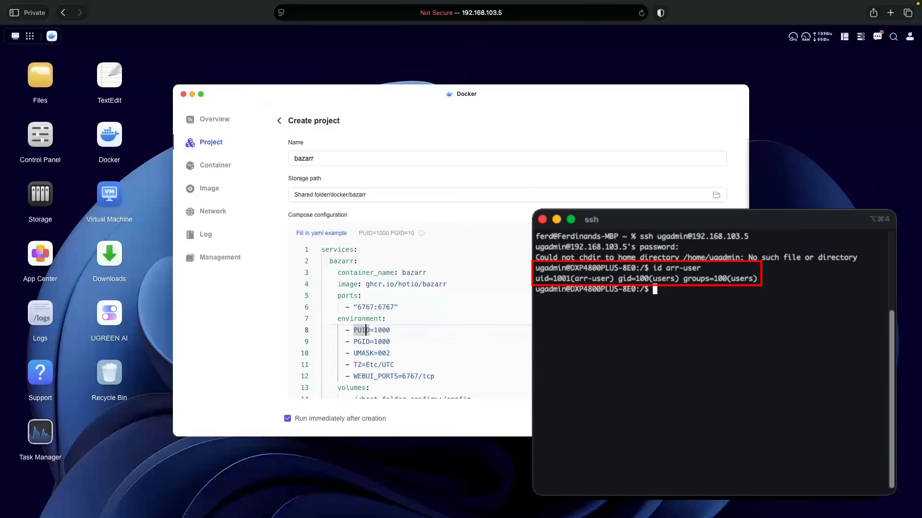
key(BackSpace)
text(1)
key(Down)
key(BackSpace)
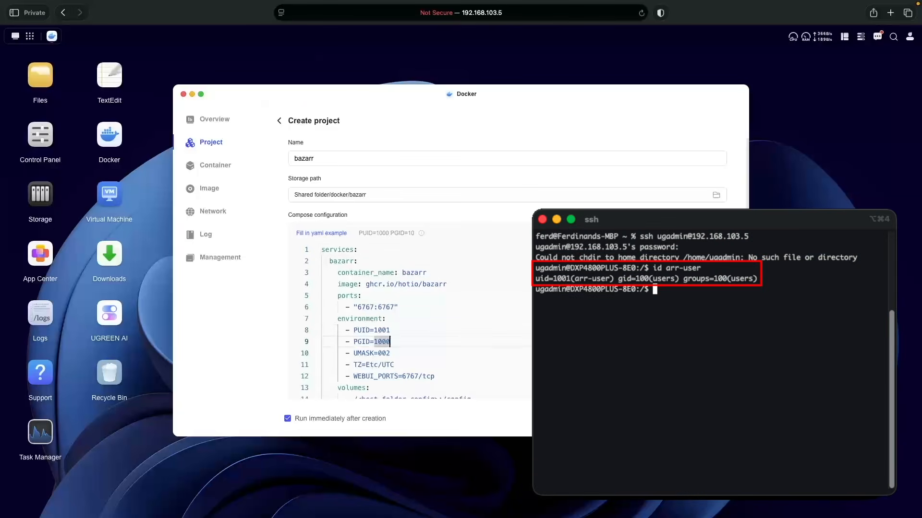
- Set the TZ environment variable to Pacific/Honolulu
key(Down)
key(Down)
key(Right)
key(Right)
key(BackSpace)
key(BackSpace)
key(BackSpace)
key(BackSpace)
key(BackSpace)
key(BackSpace)
key(BackSpace)
text(Pacific/Honolulu)
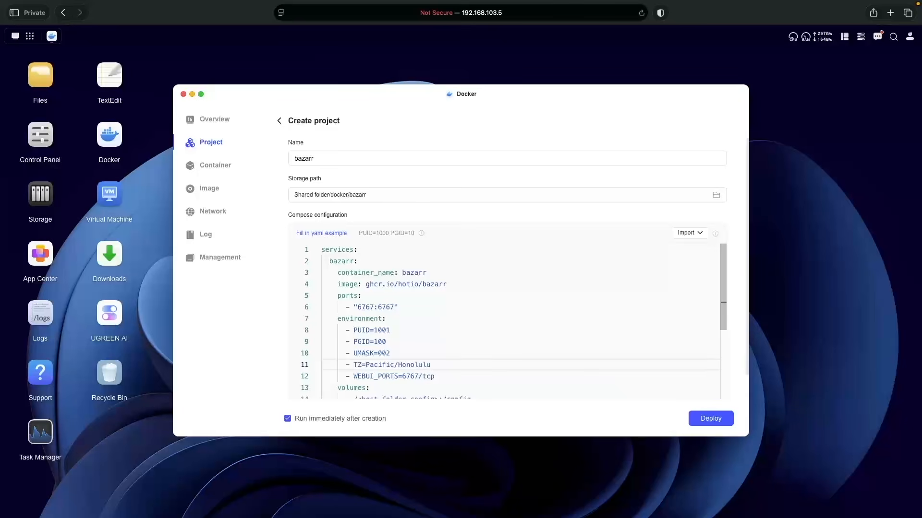
- Replace the config volume's host folder placeholder with /volume1/docker/bazarr
key(Down)
key(Down)
key(Down)
key(Down)
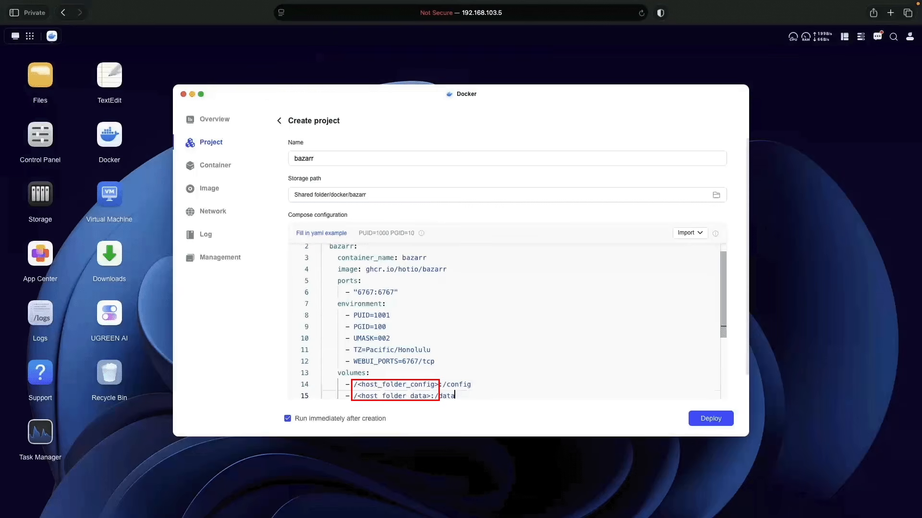
key(Up)
key(Left)
key(Left)
key(Left)
key(BackSpace)
key(BackSpace)
key(BackSpace)
key(BackSpace)
key(BackSpace)
key(BackSpace)
key(BackSpace)
key(BackSpace)
key(BackSpace)
key(BackSpace)
key(BackSpace)
key(BackSpace)
key(BackSpace)
key(BackSpace)
key(BackSpace)
key(BackSpace)
key(BackSpace)
key(BackSpace)
key(BackSpace)
key(BackSpace)
text(volume1/docker/bazarr)
- Replace the data volume's host folder placeholder with /volume1/arr-stack-data and deploy the project
key(Down)
key(Left)
key(Left)
key(Left)
key(BackSpace)
key(BackSpace)
key(BackSpace)
key(BackSpace)
key(BackSpace)
key(BackSpace)
key(BackSpace)
key(BackSpace)
key(BackSpace)
key(BackSpace)
key(BackSpace)
key(BackSpace)
key(BackSpace)
key(BackSpace)
key(BackSpace)
key(BackSpace)
key(BackSpace)
key(BackSpace)
text(volume1/arr)
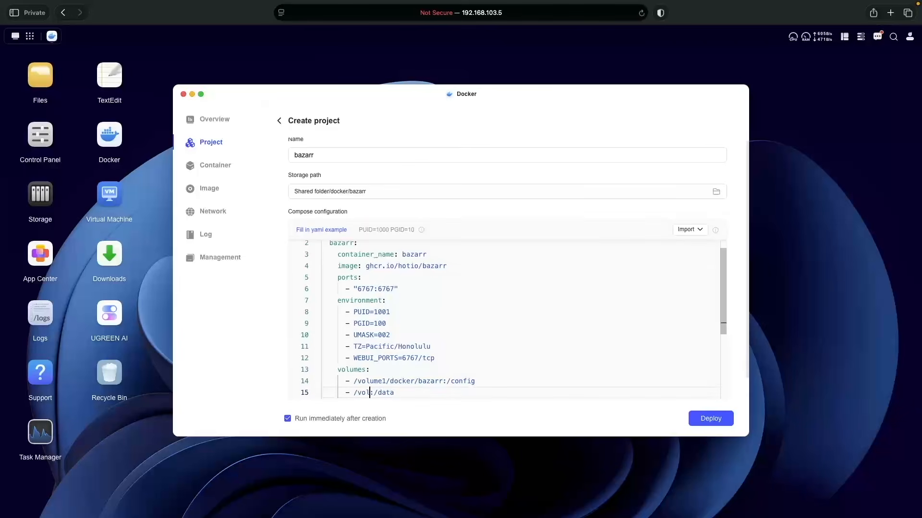
text(-stack-data)
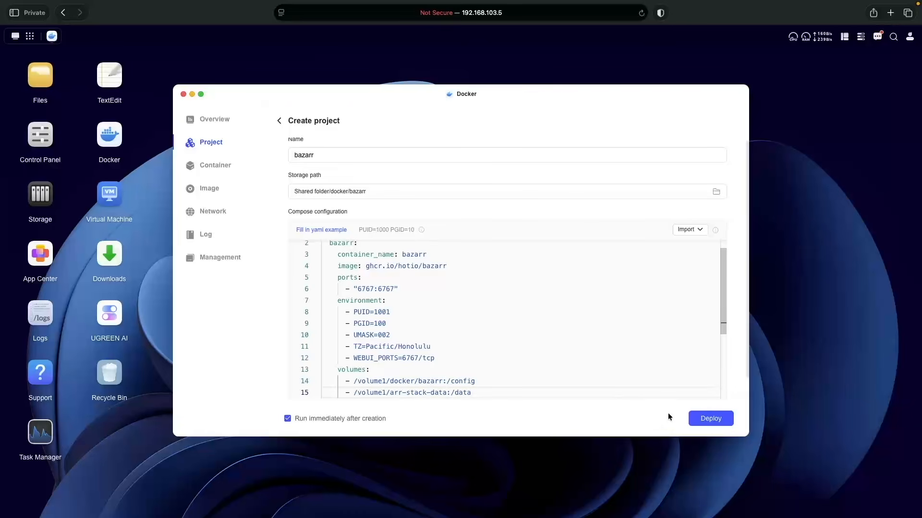
click(697, 421)
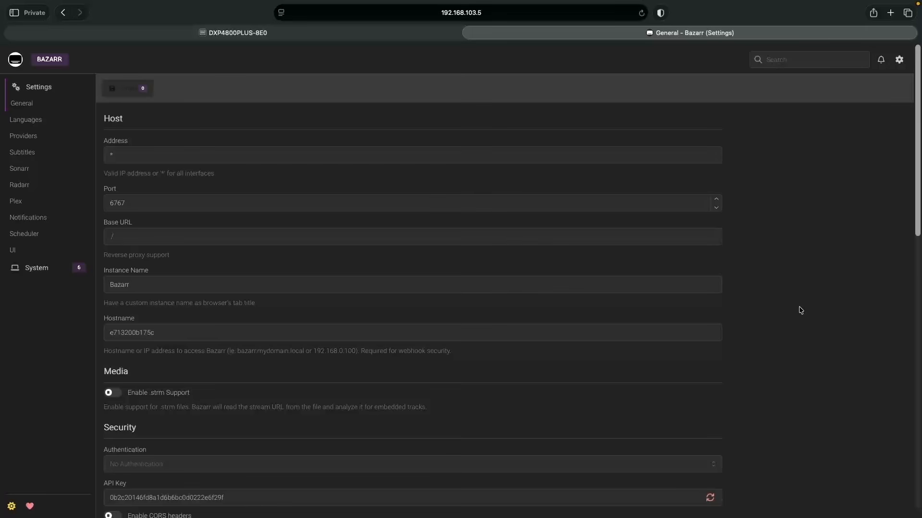
- Set Bazarr's authentication to Form with username arradmin, fill in the account password and save the general settings
scroll(800, 310, down, 5)
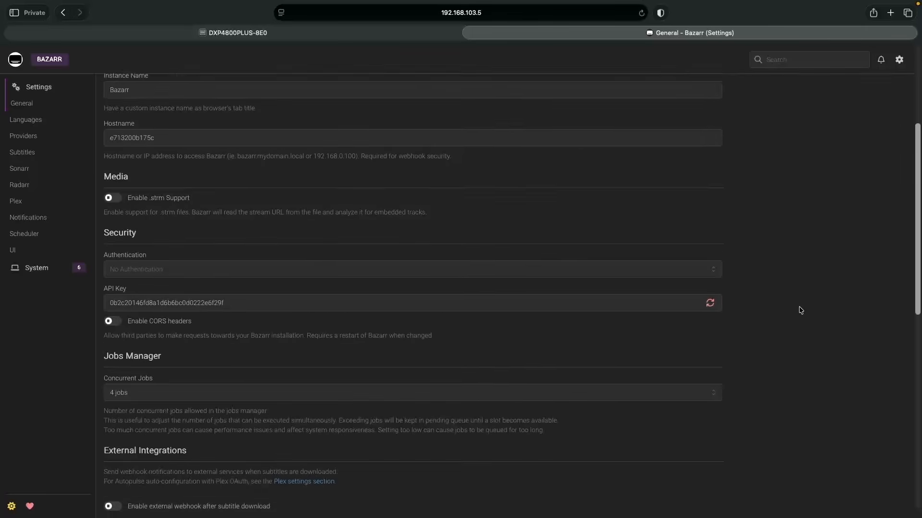
click(663, 268)
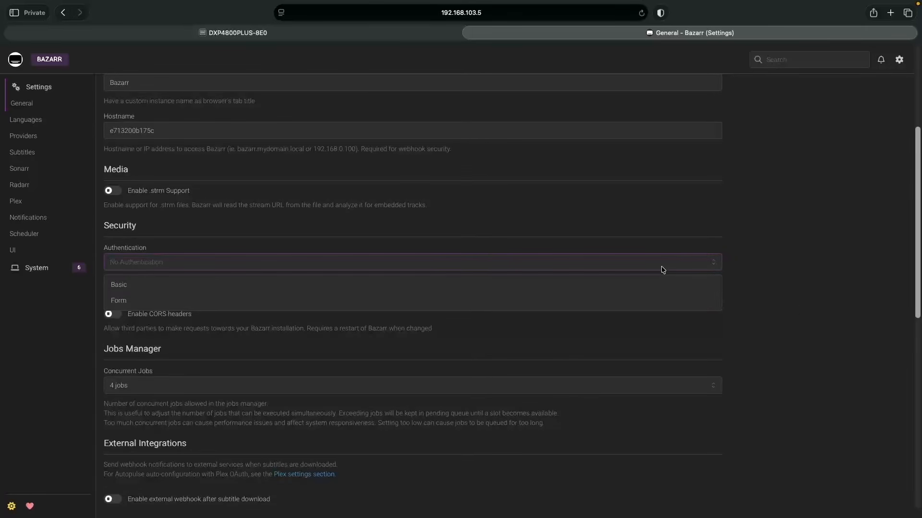
click(656, 301)
click(645, 299)
text(arradmin)
key(Tab)
text(••••••••••)
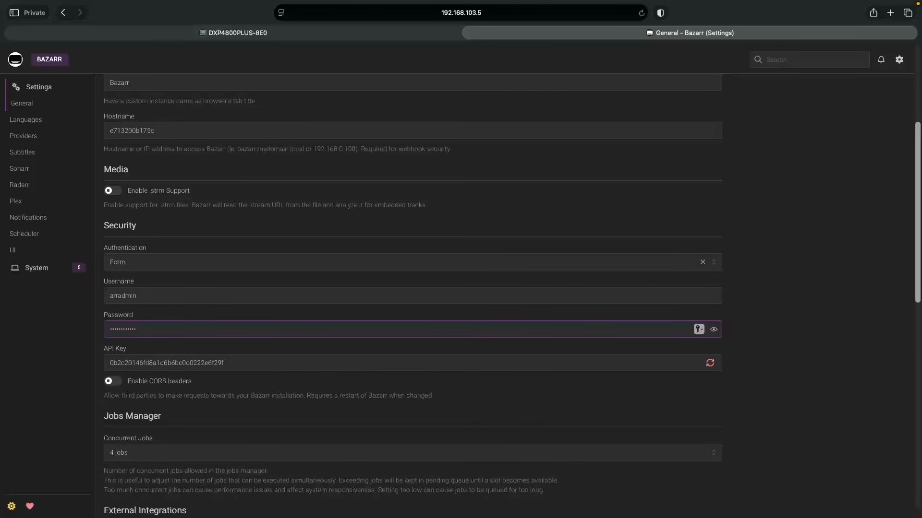
scroll(457, 248, up, 5)
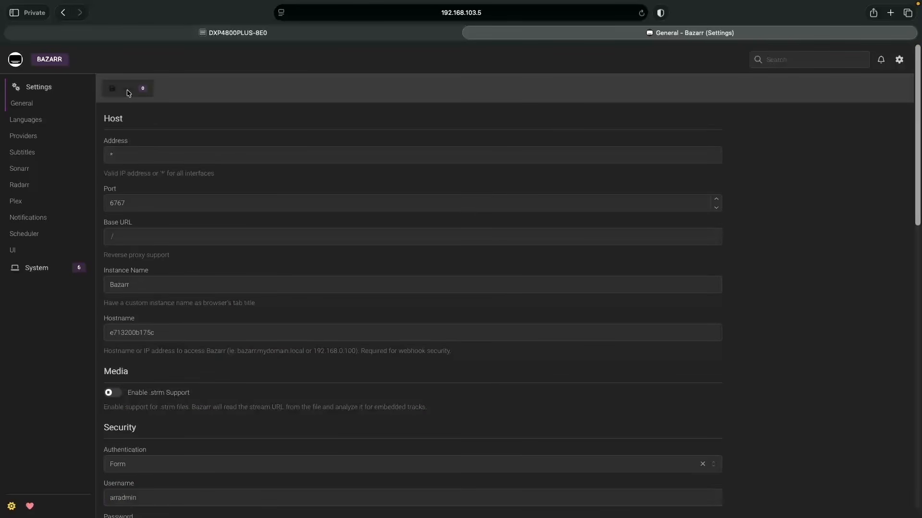
- Enable Sonarr in Bazarr's Sonarr settings and set its host address to 192.168.103.5
click(24, 169)
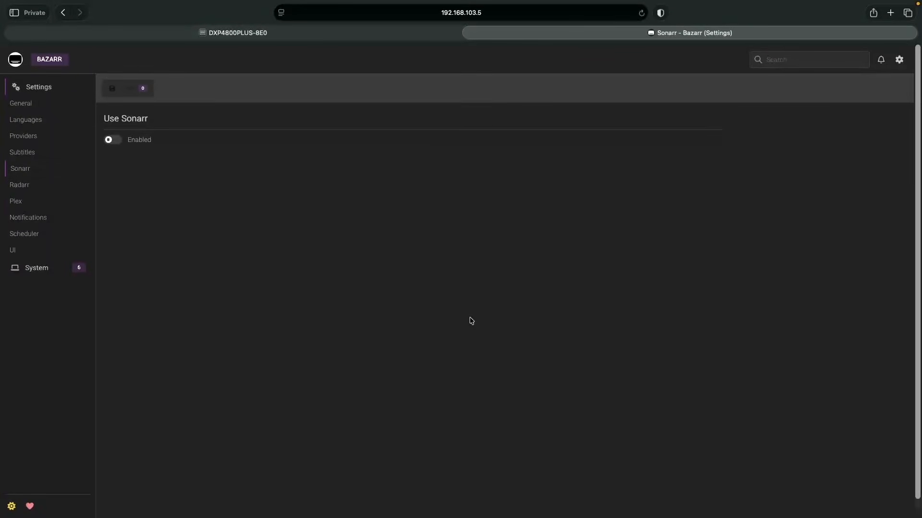
click(118, 143)
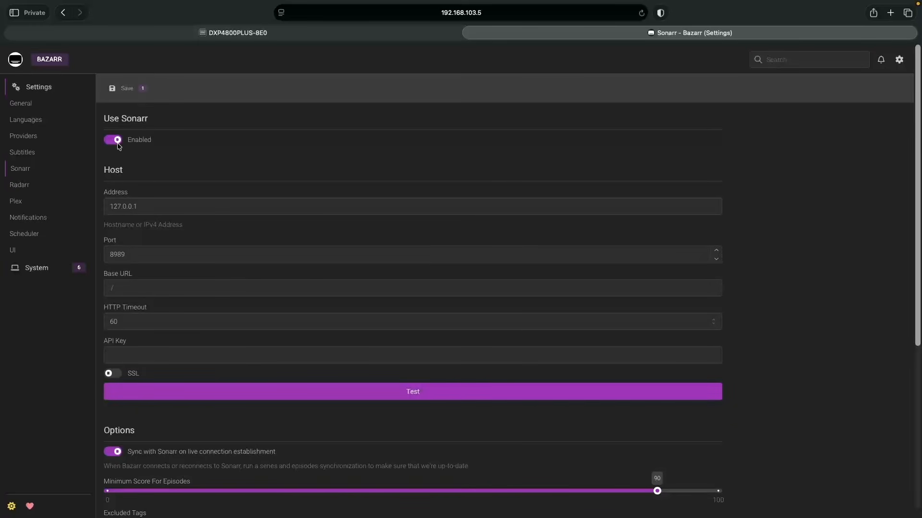
triple_click(144, 208)
text(192.168.103.5)
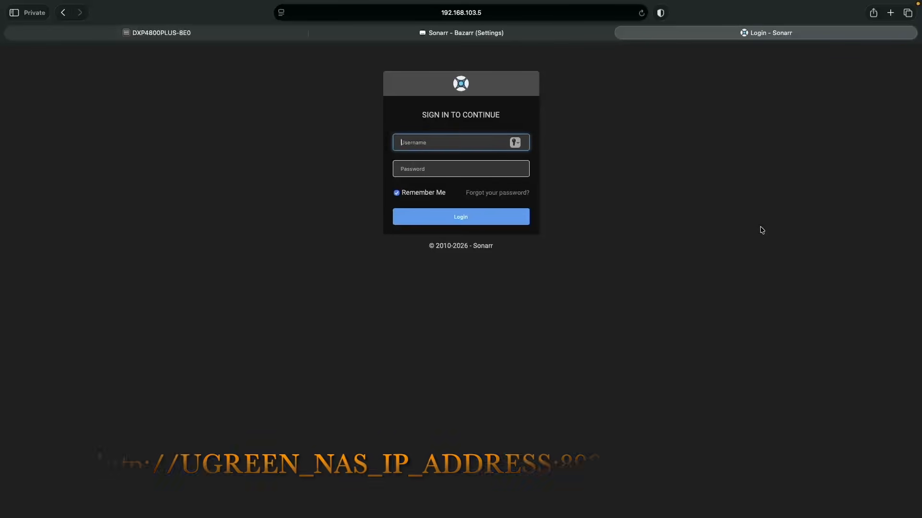
- Sign in to Sonarr's web interface as arradmin with the account password
text(arradmin)
key(Tab)
text(•••••••••••••)
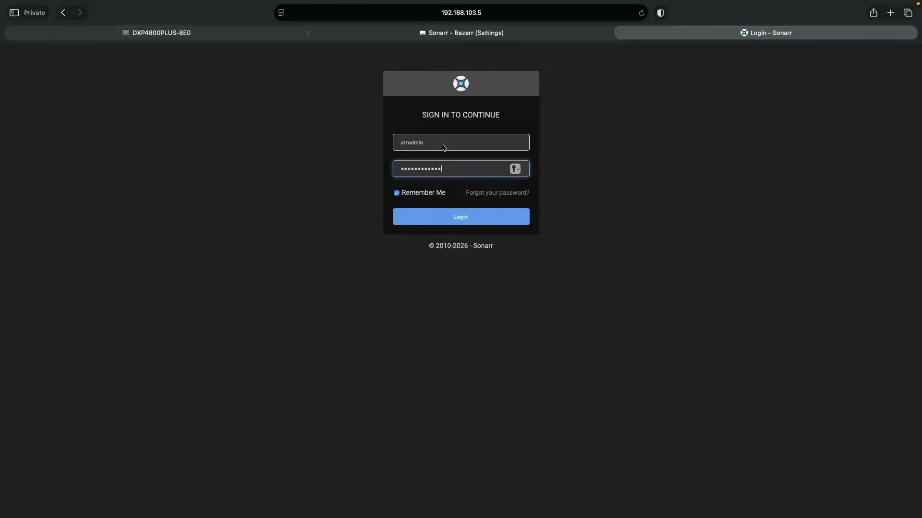
key(Return)
- Copy the API key from Sonarr's general settings
click(37, 208)
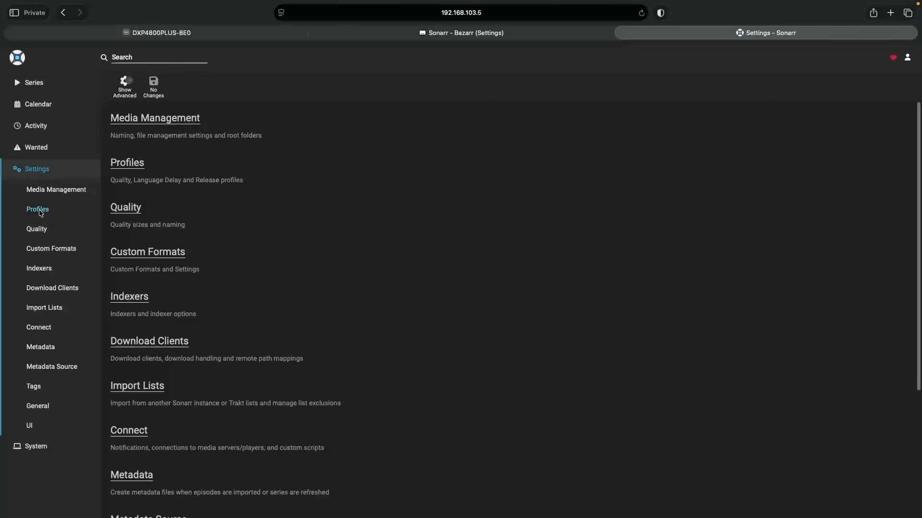
click(41, 408)
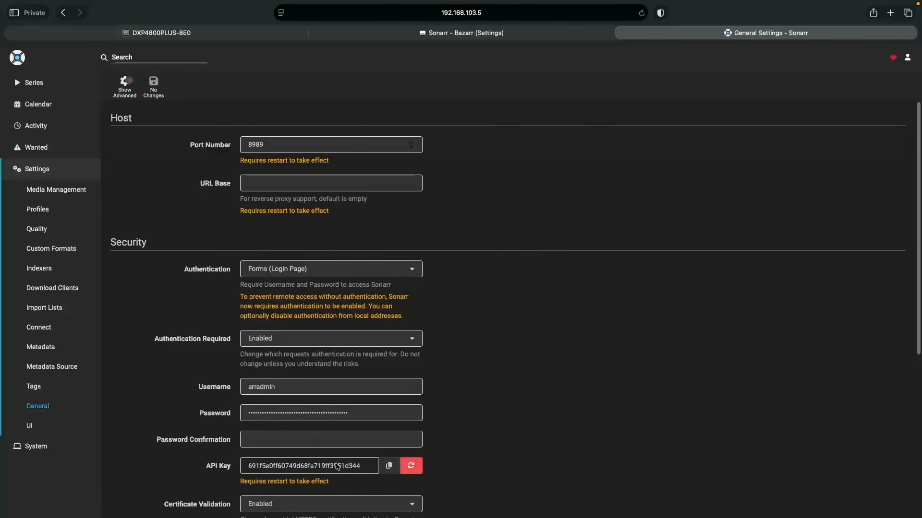
click(392, 472)
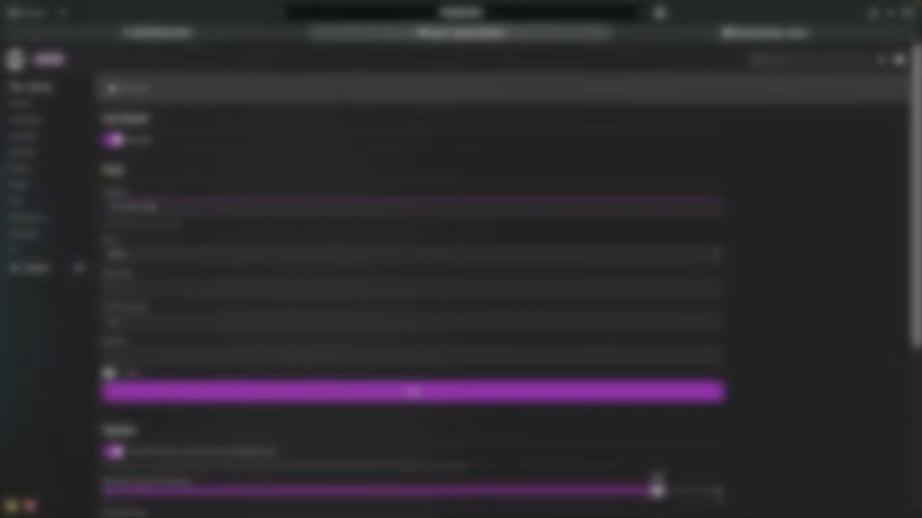
- Paste the API key into Bazarr's Sonarr settings, test the connection and save the settings
click(214, 356)
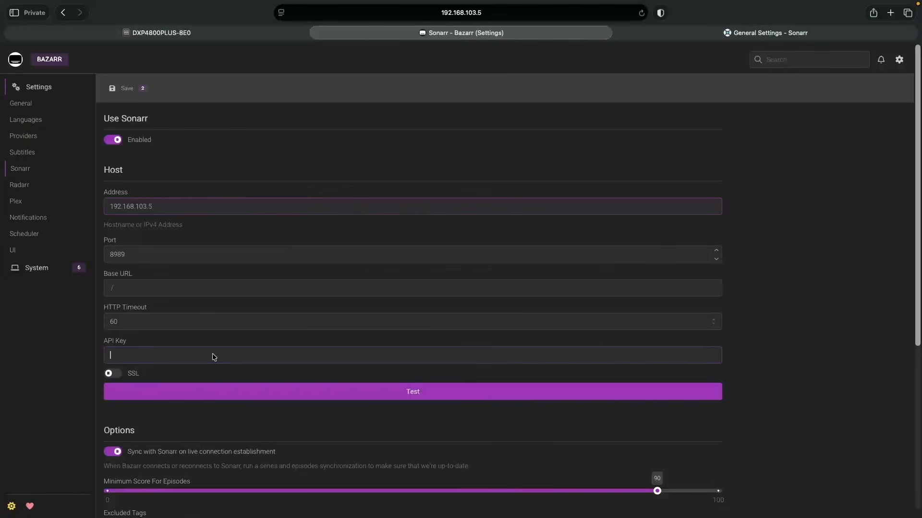
key(super+v)
click(253, 392)
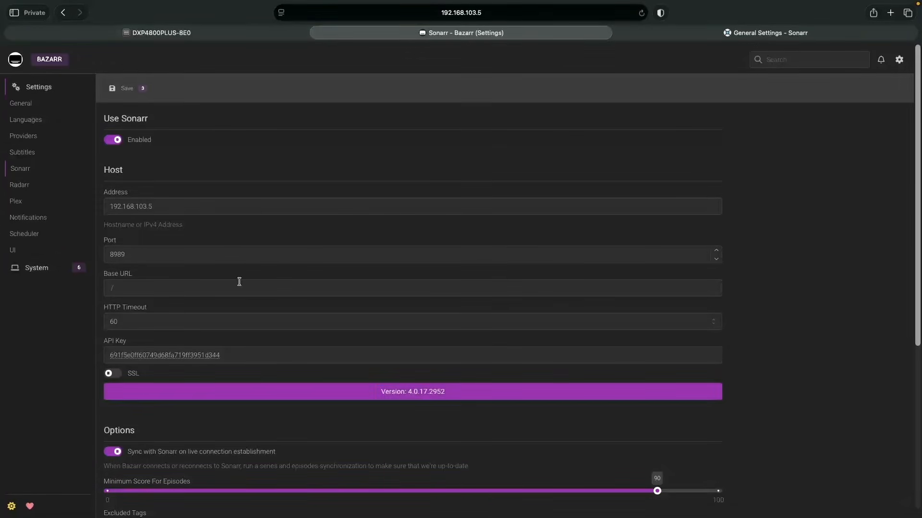
click(117, 89)
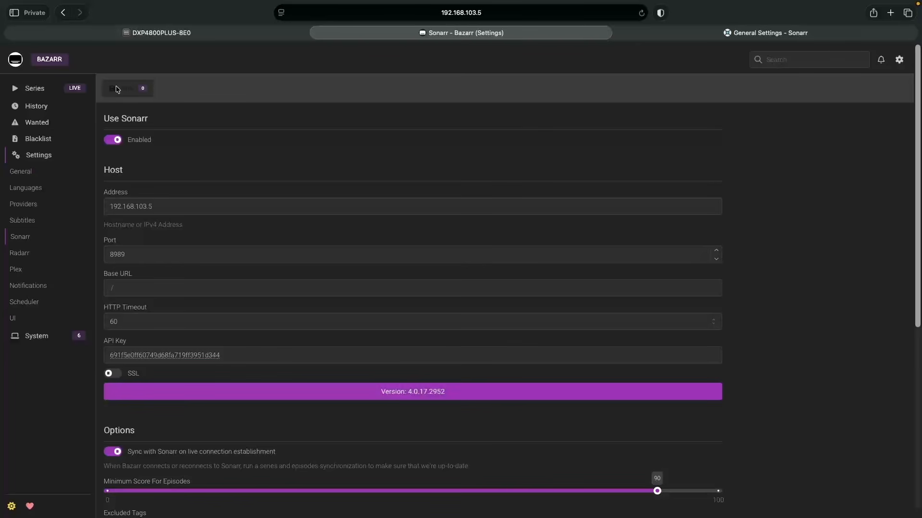
- Enable Radarr in Bazarr's Radarr settings and set its host address to 192.168.103.5
click(28, 255)
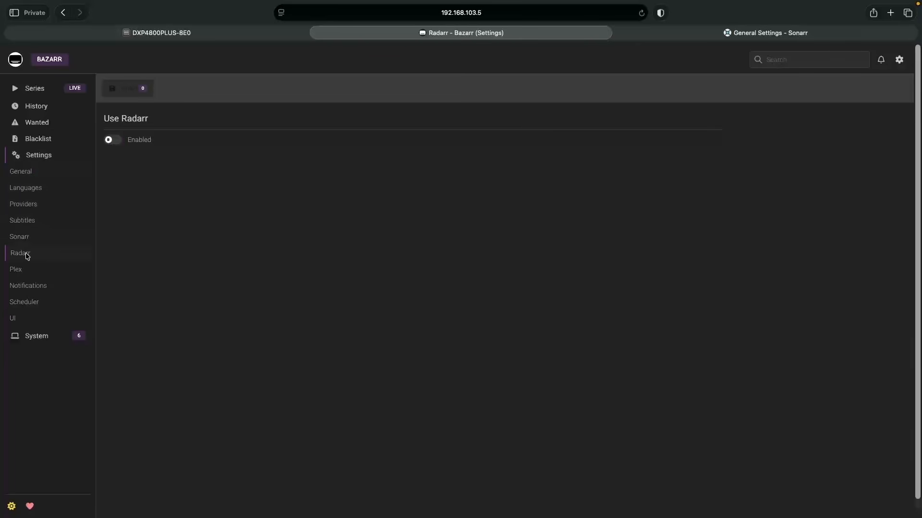
click(113, 140)
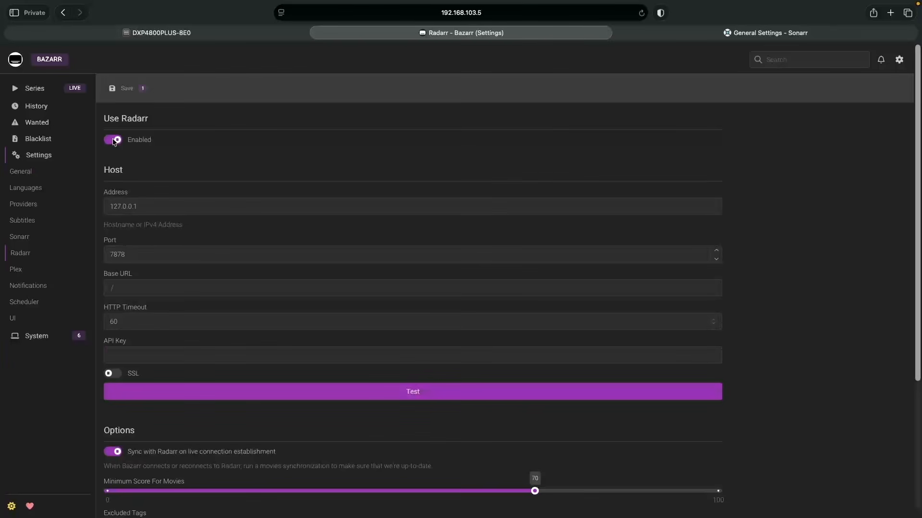
double_click(148, 208)
text(192.168.103.5)
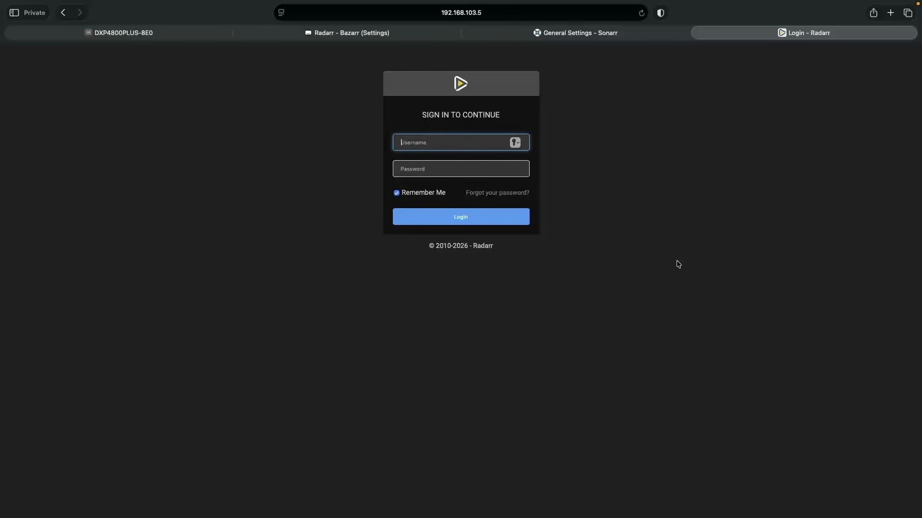
- Sign in to Radarr's web interface as arradmin with the account password
text(arradmin)
key(Tab)
text(••••••••••••)
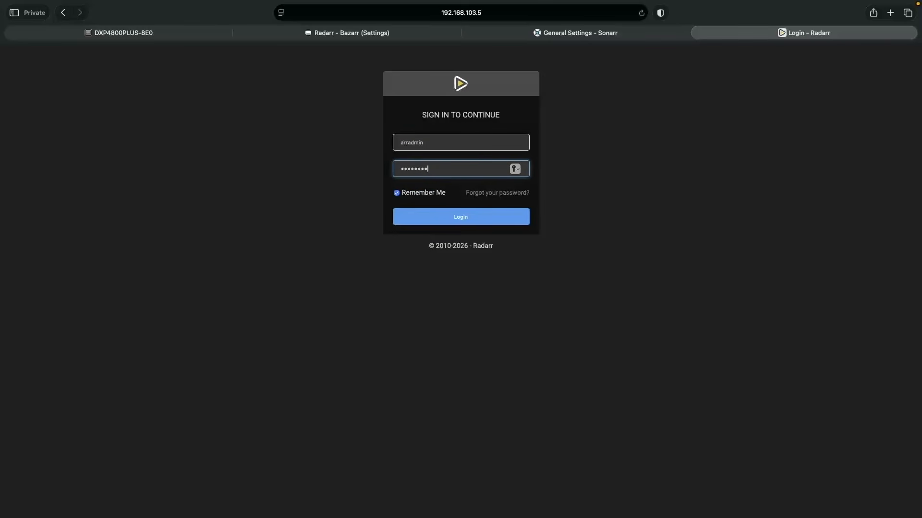
key(Return)
- Copy the API key from Radarr's general settings
click(37, 248)
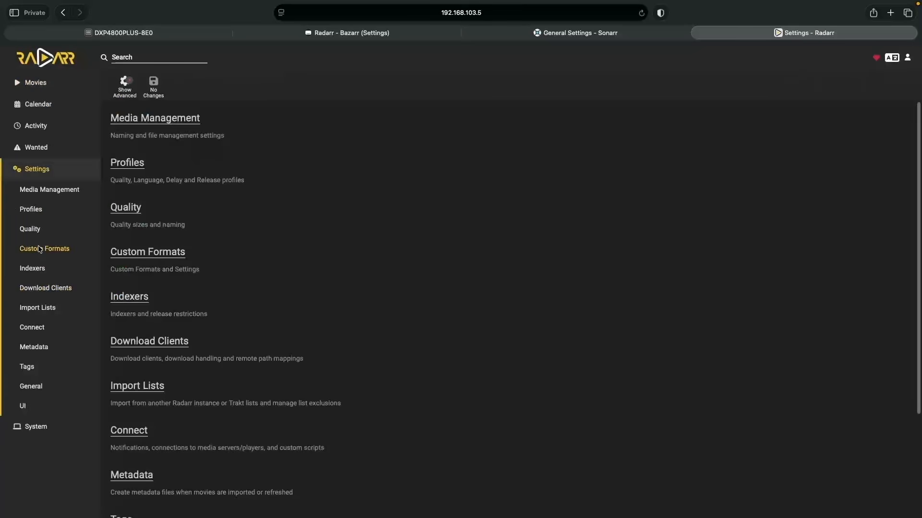
click(37, 387)
click(392, 467)
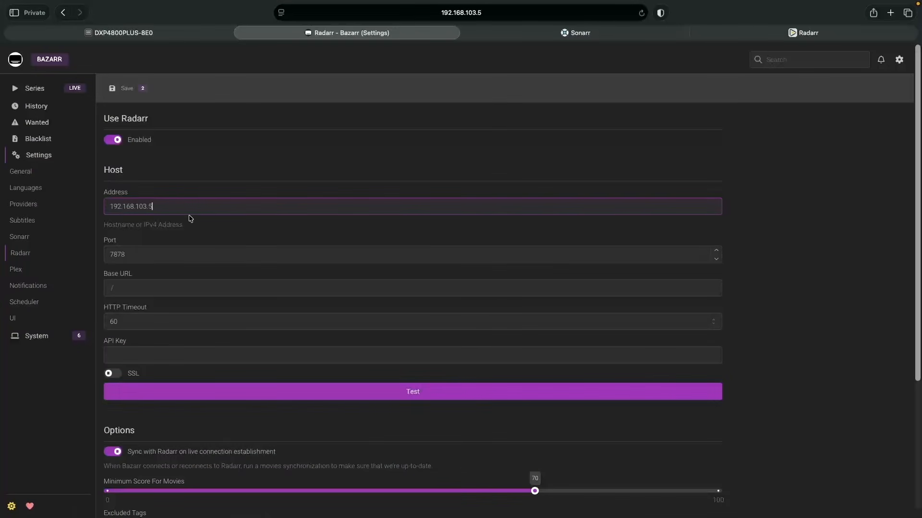
- Paste the API key into Bazarr's Radarr settings, test the connection and save the settings
click(142, 357)
key(super+v)
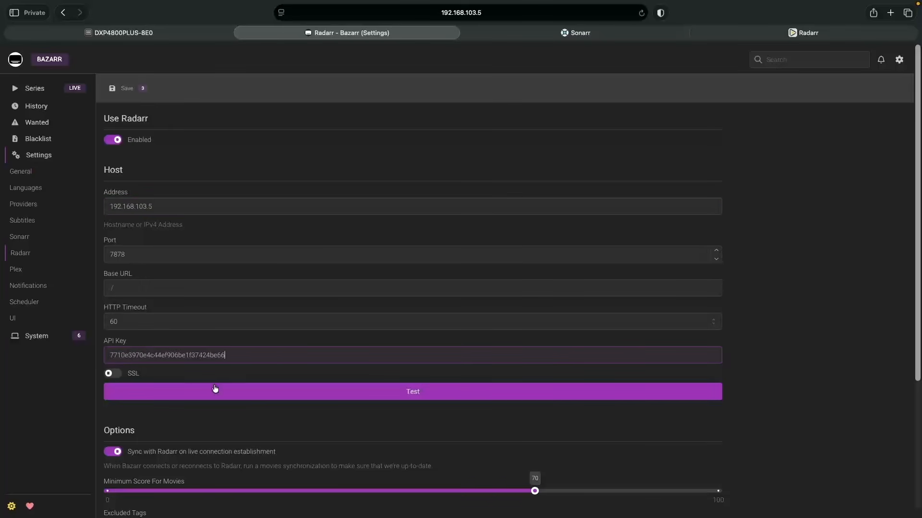
click(232, 394)
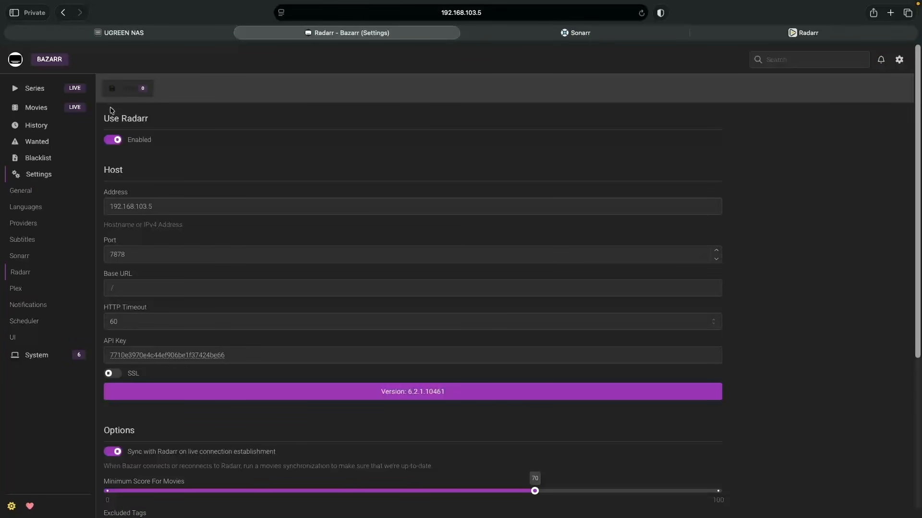
- Add English and French to the languages filter in Bazarr's language settings
click(23, 213)
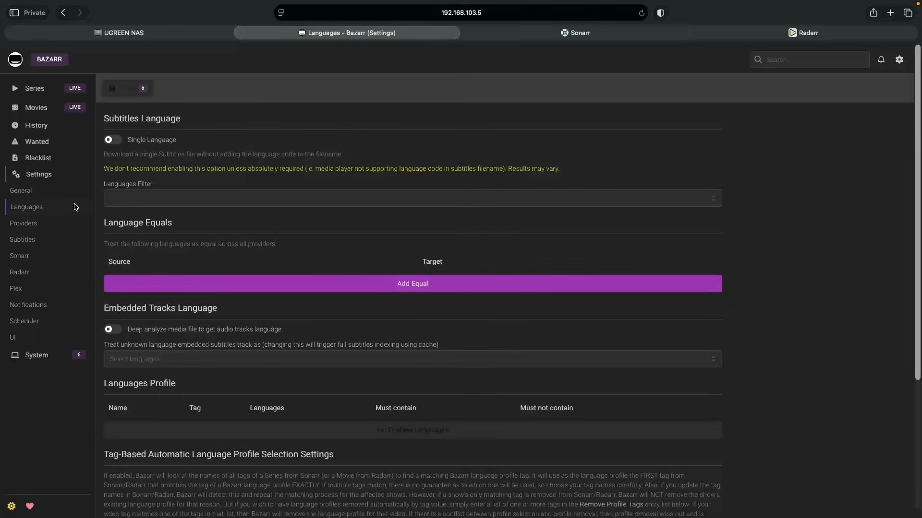
click(117, 203)
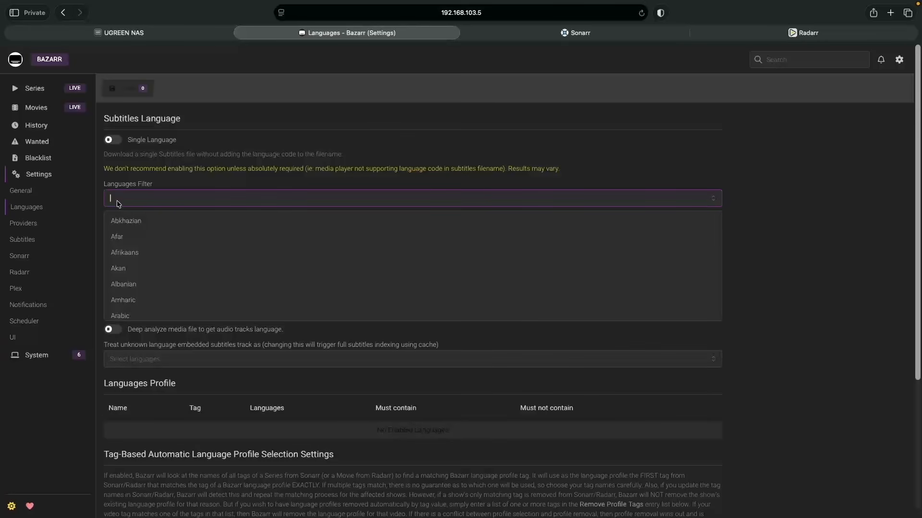
text(engli)
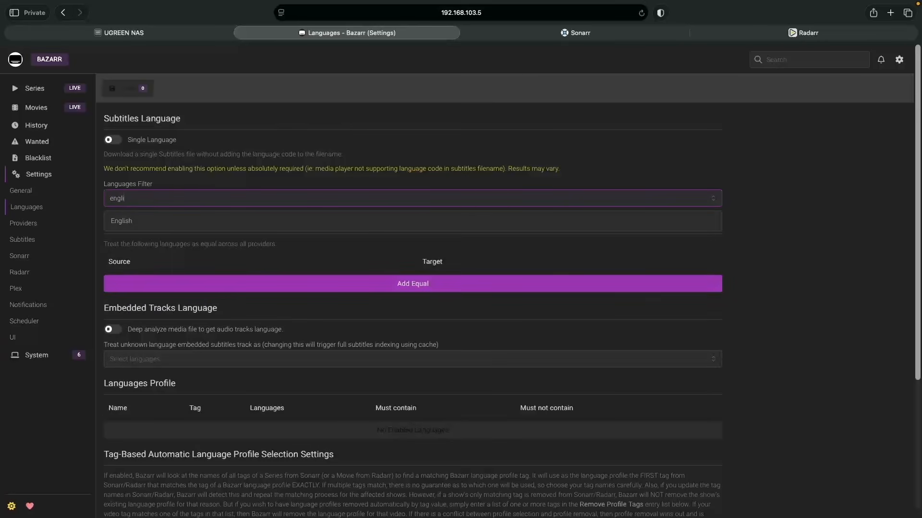
click(117, 221)
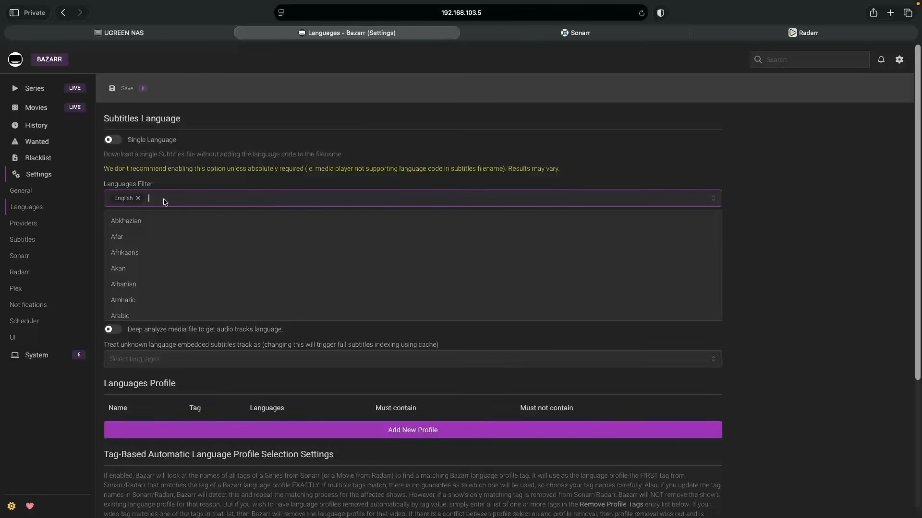
text(Fren)
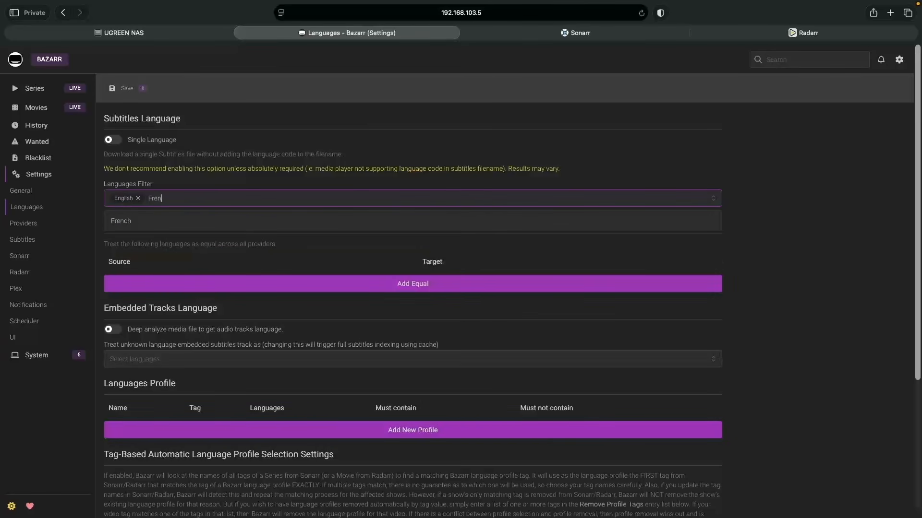
click(124, 224)
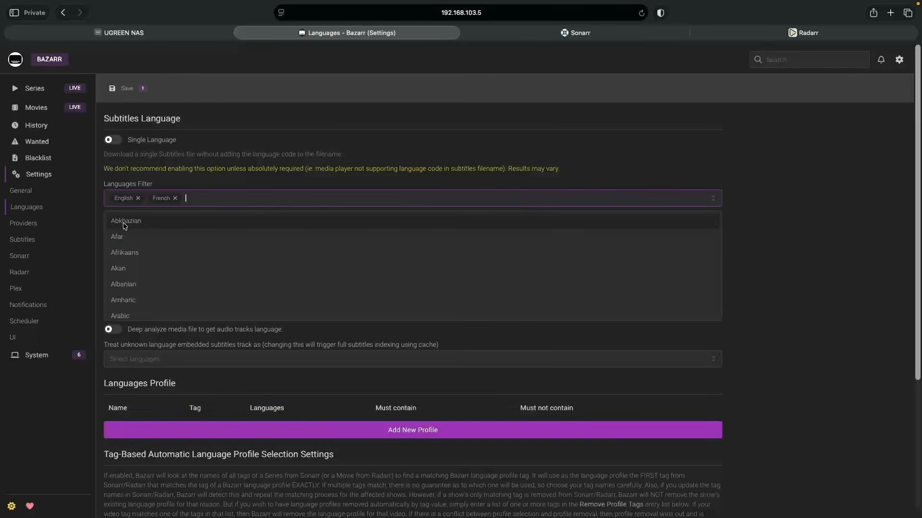
click(102, 220)
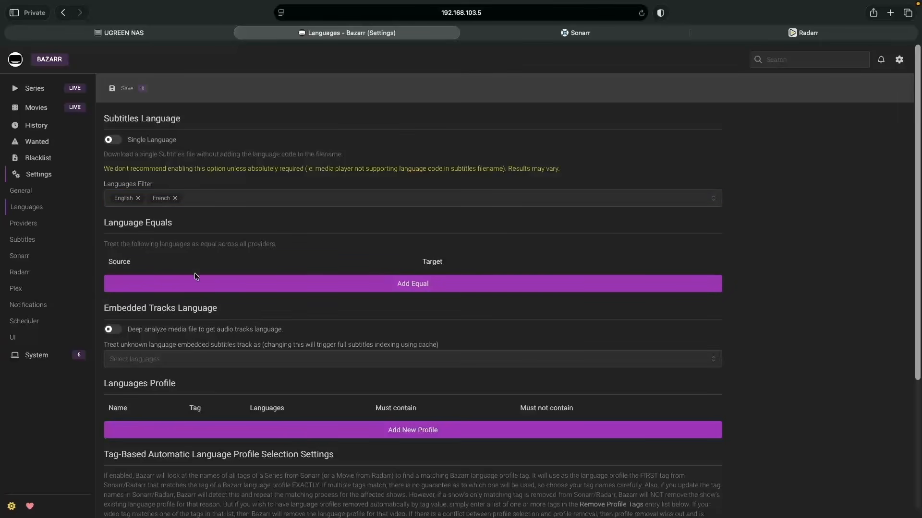
- Create a languages profile named My Language Profile containing English and French, and save the profile
click(297, 429)
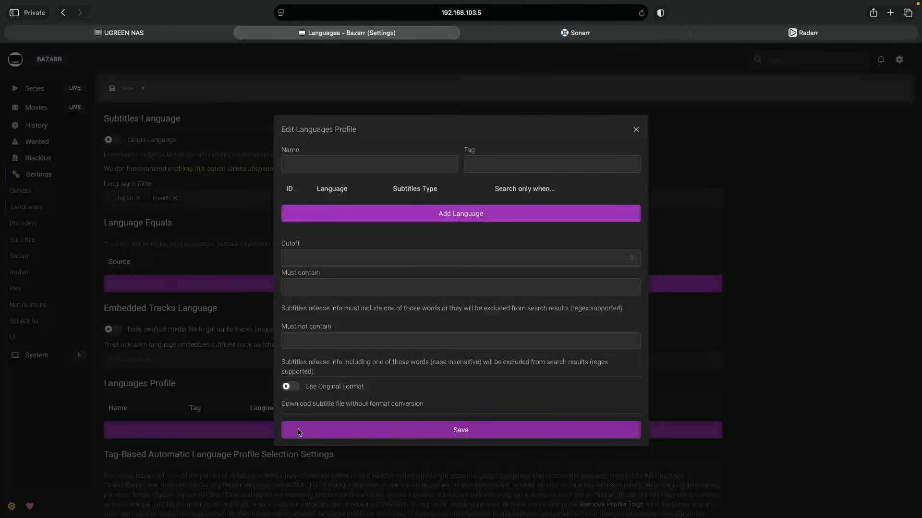
click(310, 169)
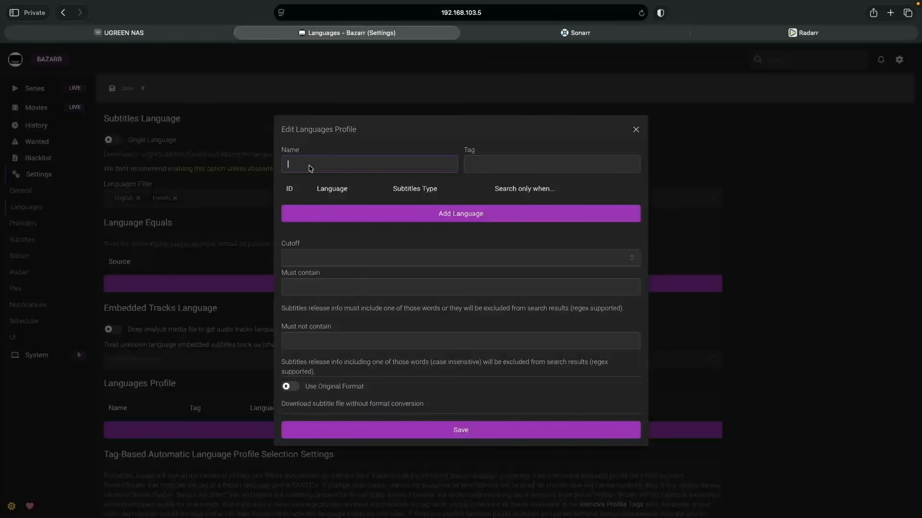
text(My Language Profile)
click(364, 212)
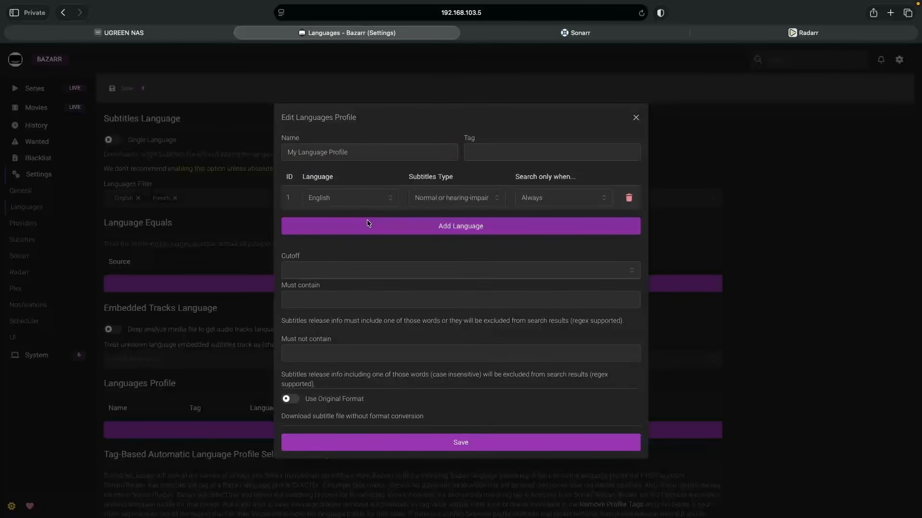
click(367, 220)
click(369, 216)
click(358, 248)
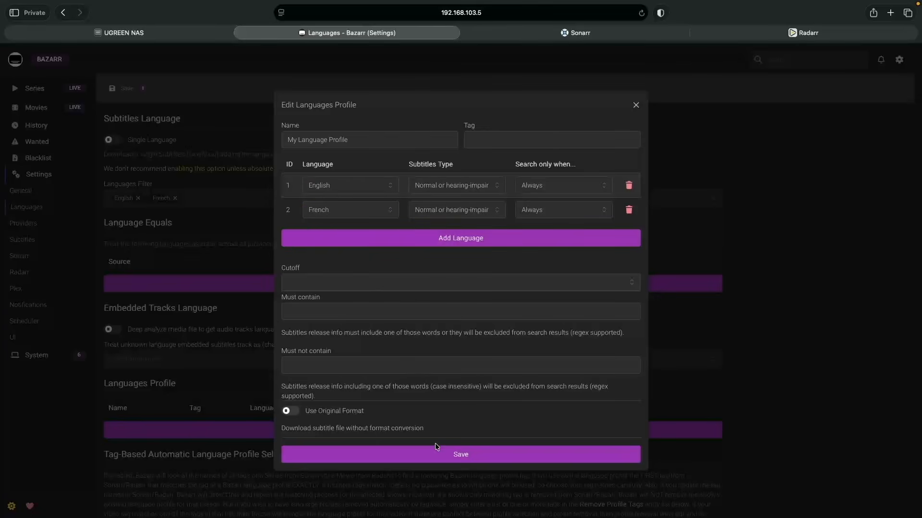
click(442, 455)
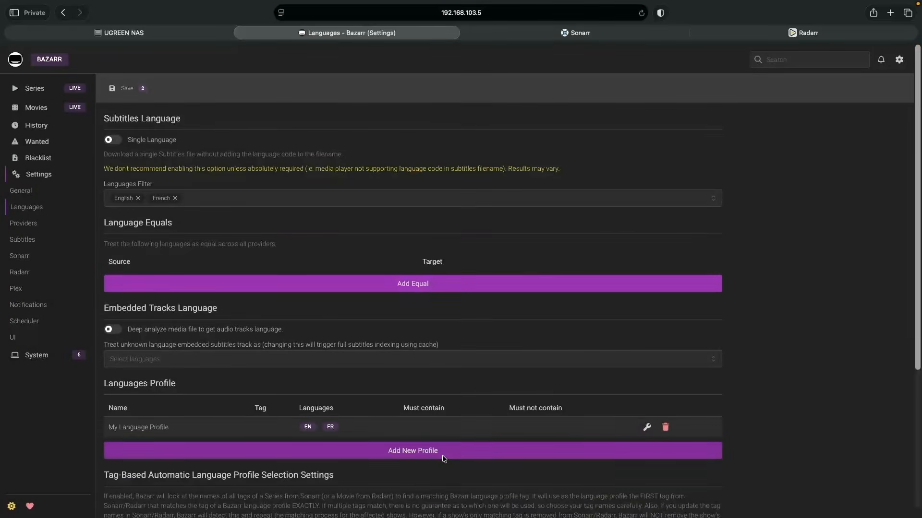
- Enable default language profiles for newly added series and movies, choosing My Language Profile for both
scroll(444, 459, down, 5)
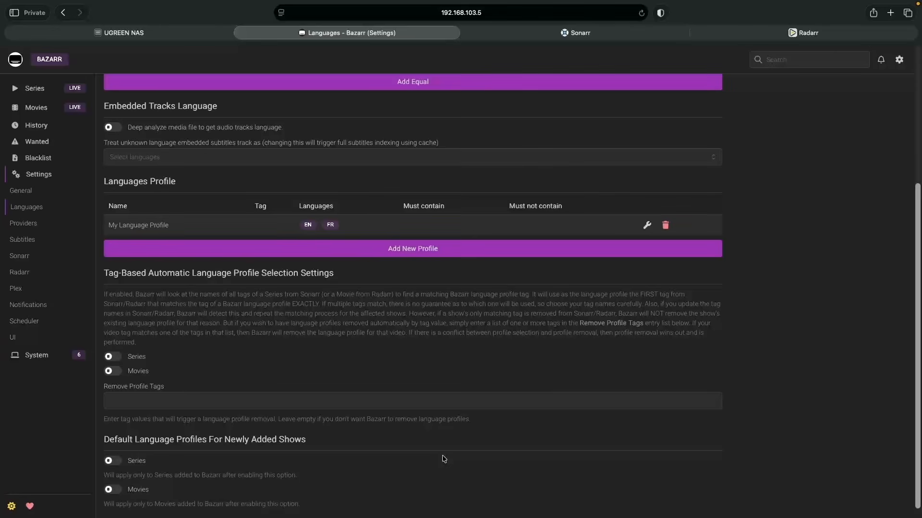
click(116, 461)
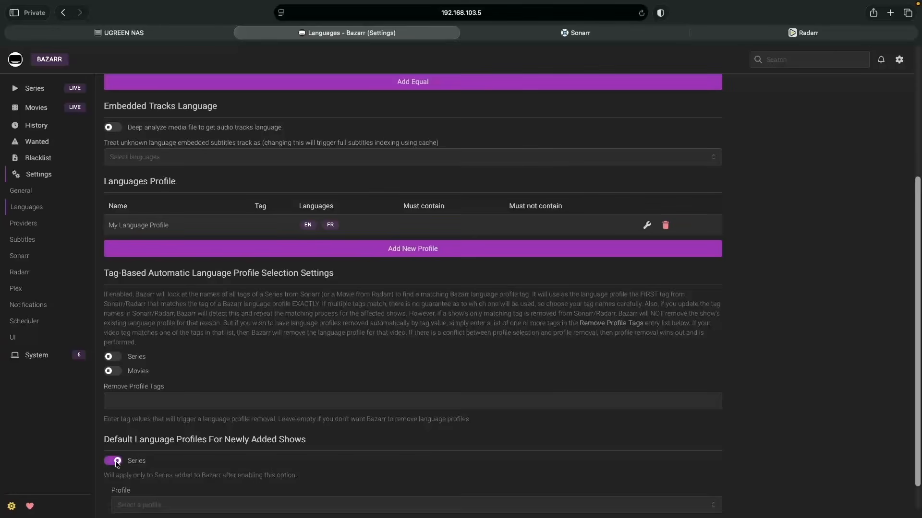
scroll(116, 462, down, 1)
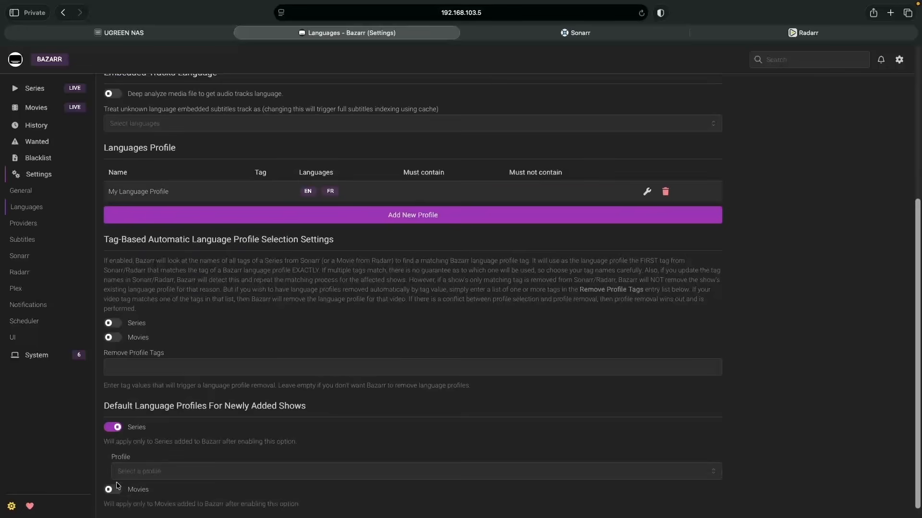
click(120, 493)
click(133, 471)
click(145, 495)
scroll(146, 497, down, 1)
click(149, 506)
click(137, 478)
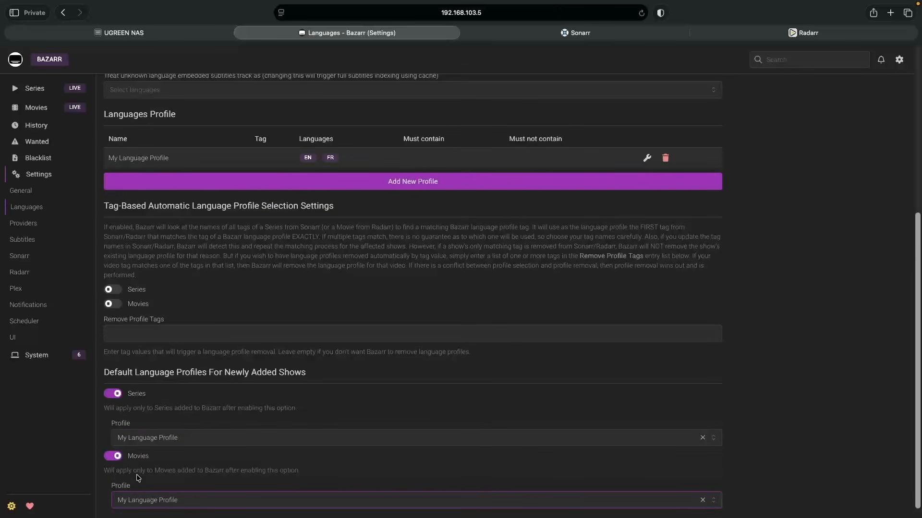
scroll(138, 477, up, 6)
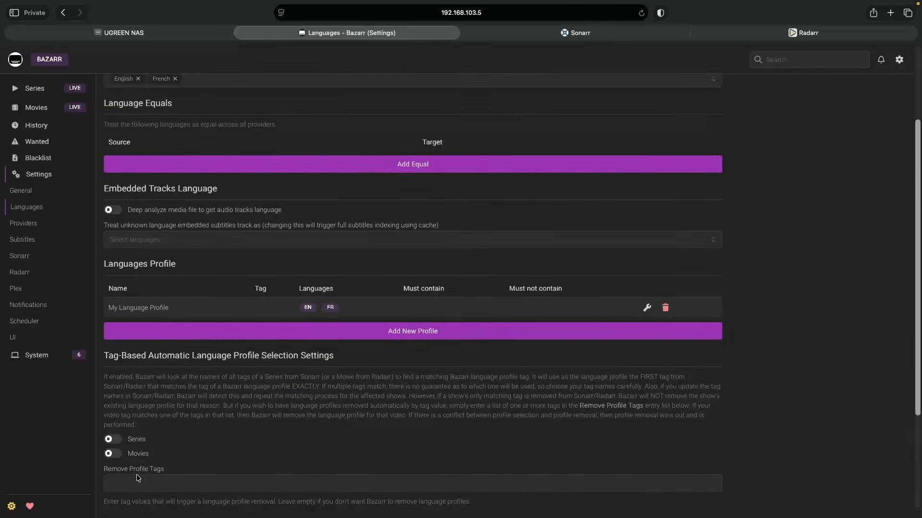
- Save the language settings and choose OpenSubtitles.com as a new subtitle provider
click(128, 90)
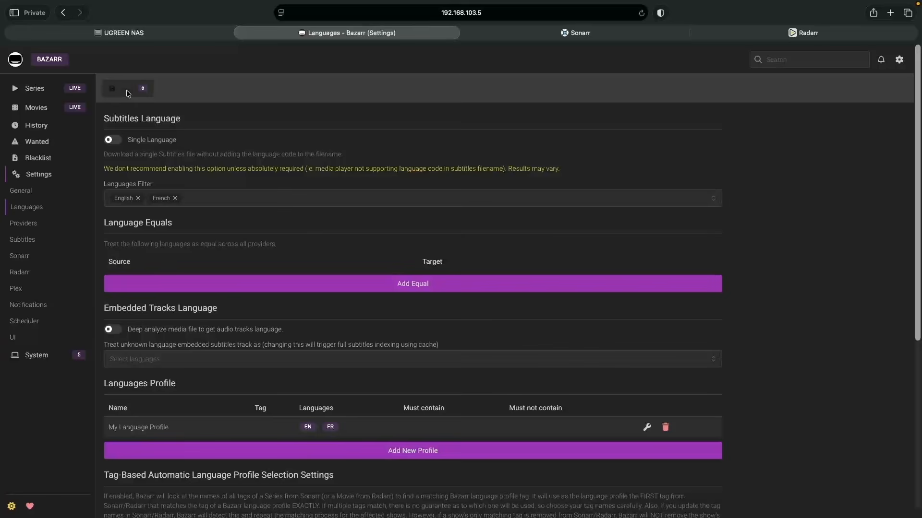
click(31, 225)
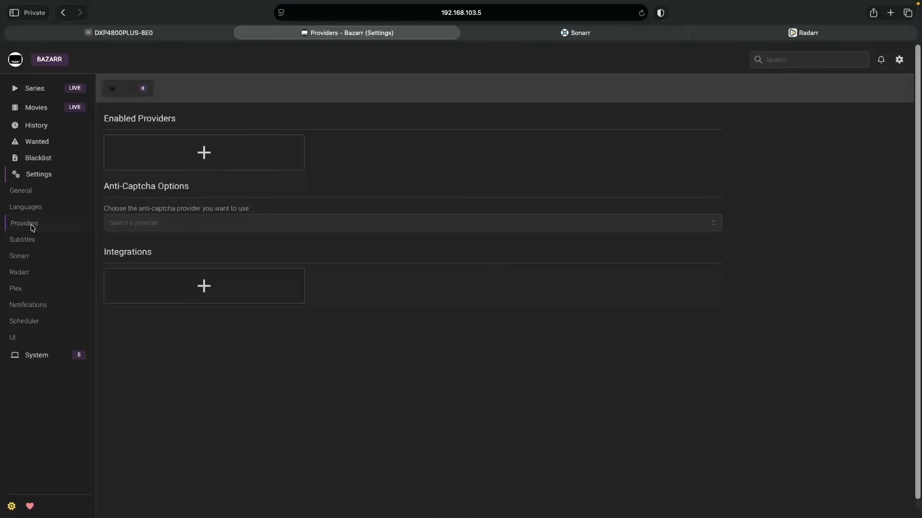
click(219, 161)
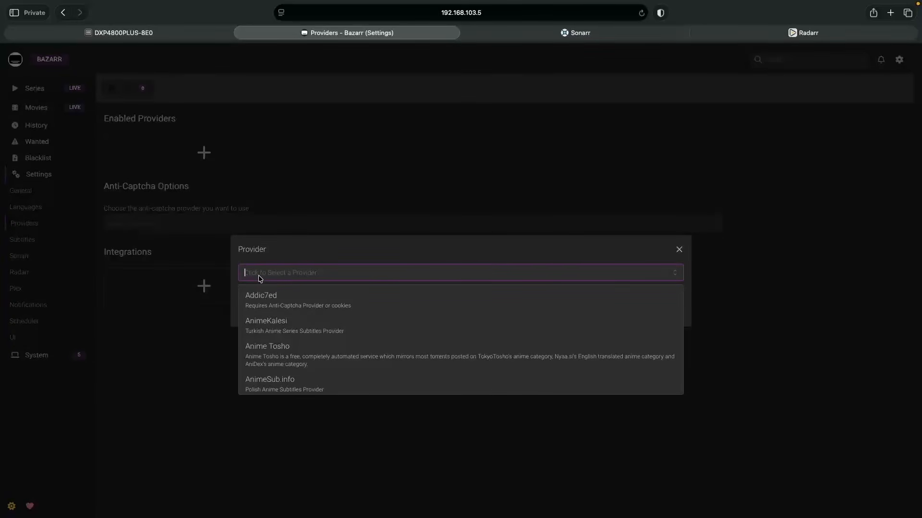
text(open)
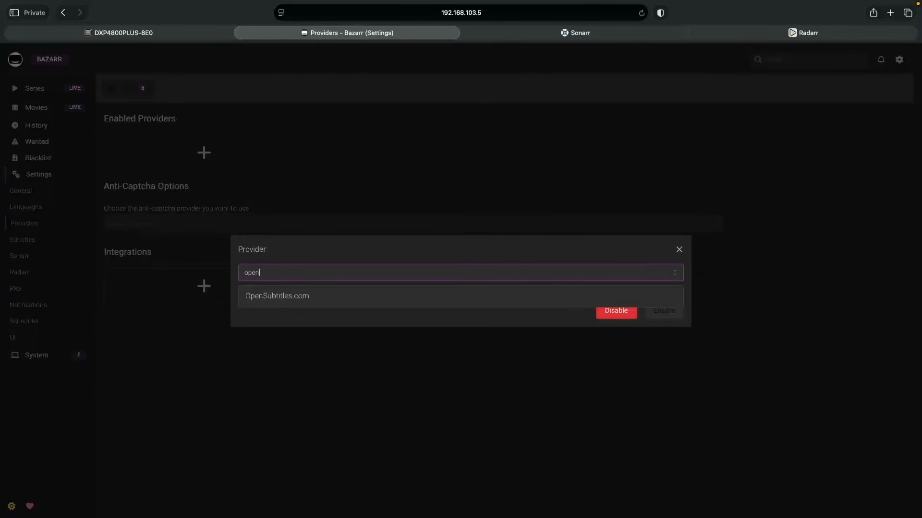
click(269, 296)
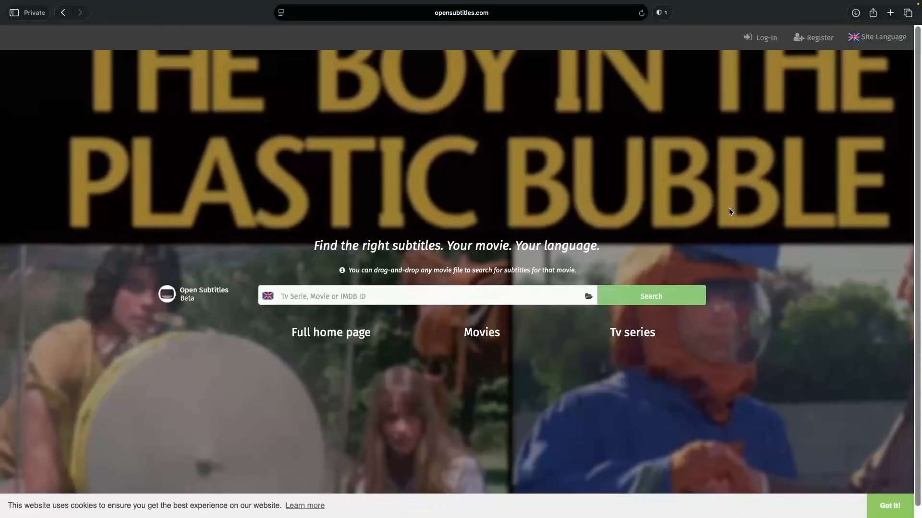
- On the OpenSubtitles.com website, view the registration form, close it, and log in with the account username and password
click(815, 42)
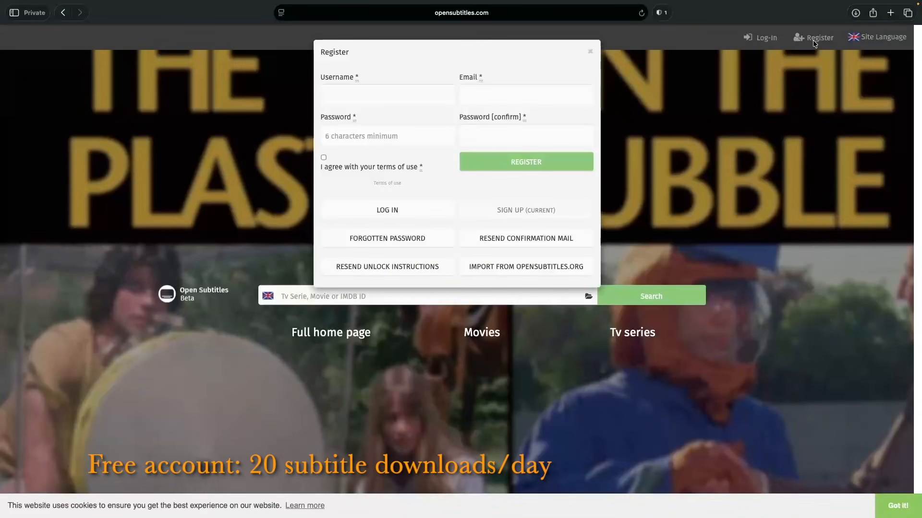
click(590, 51)
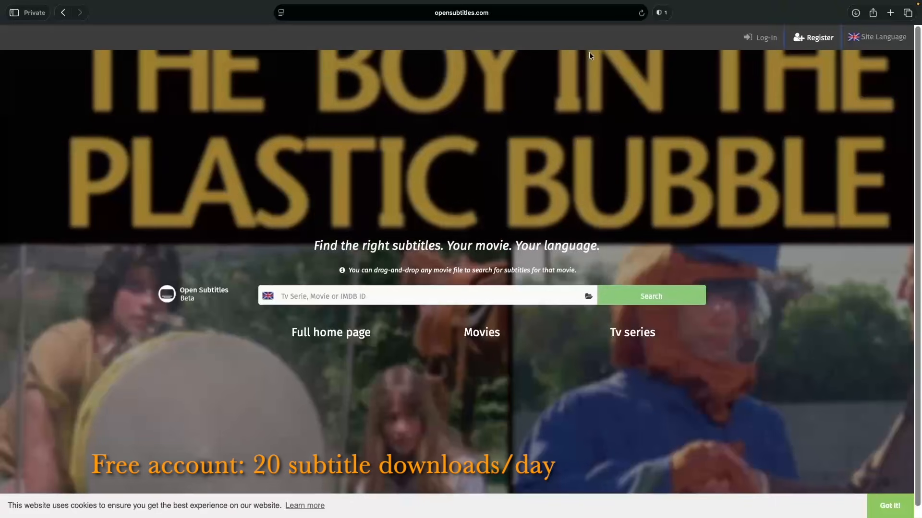
click(749, 38)
click(541, 97)
text(digital)
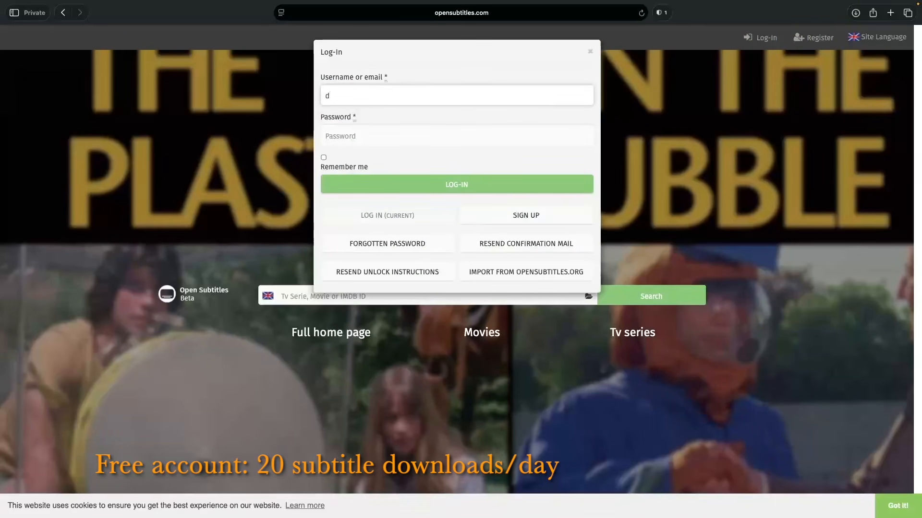
text(aloha)
key(Tab)
text(••••••••••)
key(Return)
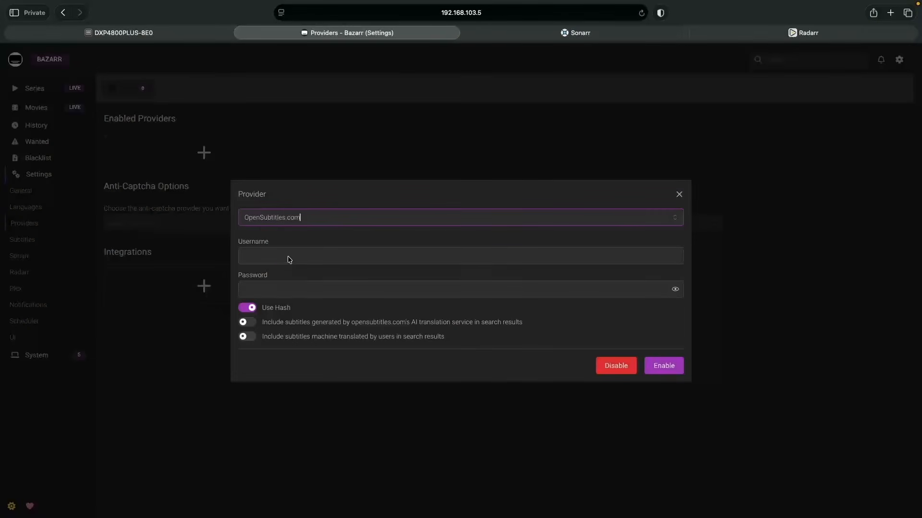
- Enter the OpenSubtitles.com account username and password in Bazarr, enable the provider and save the provider settings
click(288, 260)
text(digitalaloha)
key(Tab)
key(super+v)
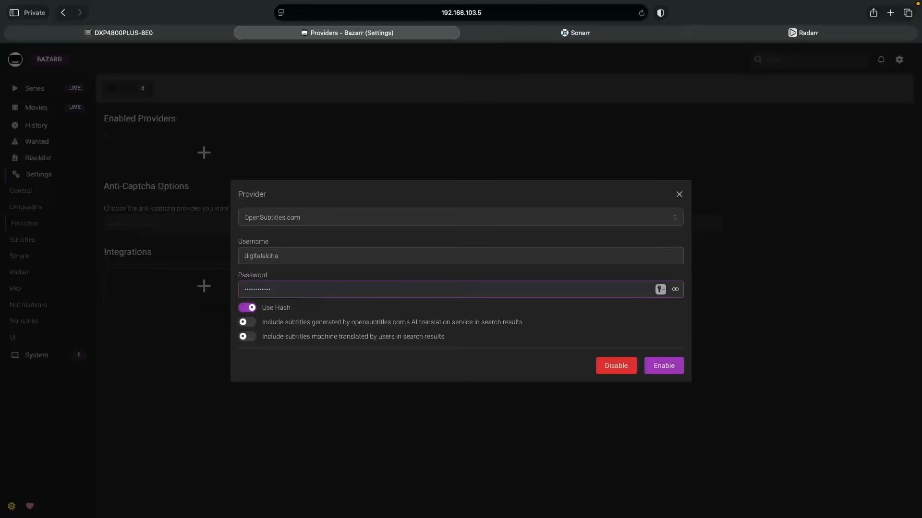
click(664, 366)
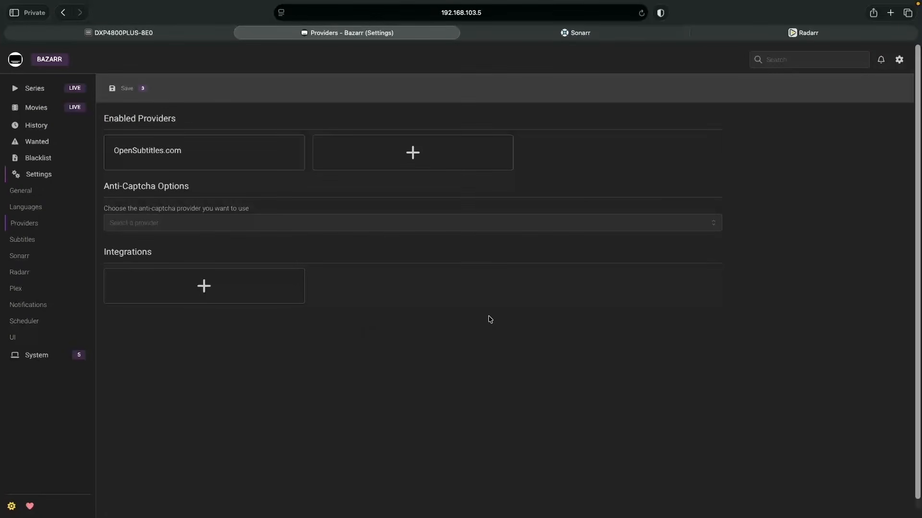
click(127, 90)
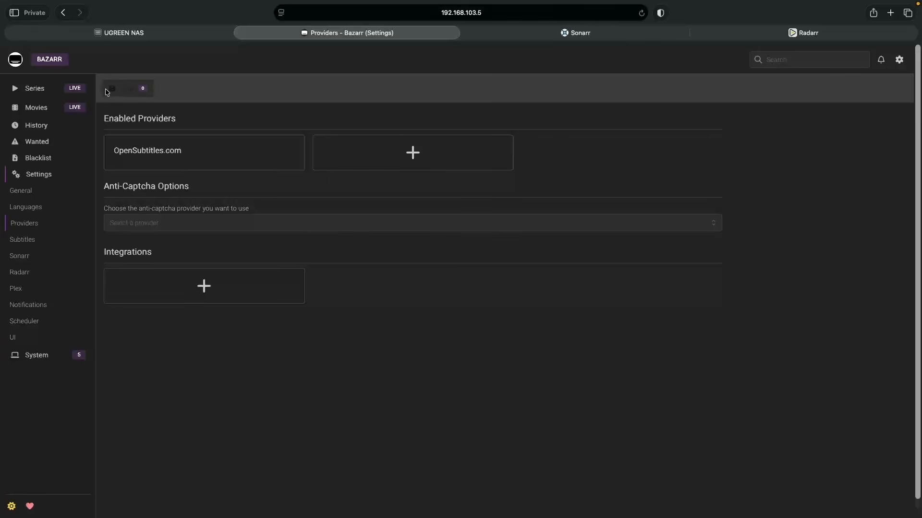
- Assign My Language Profile to all existing series through mass edit and save the change
click(38, 89)
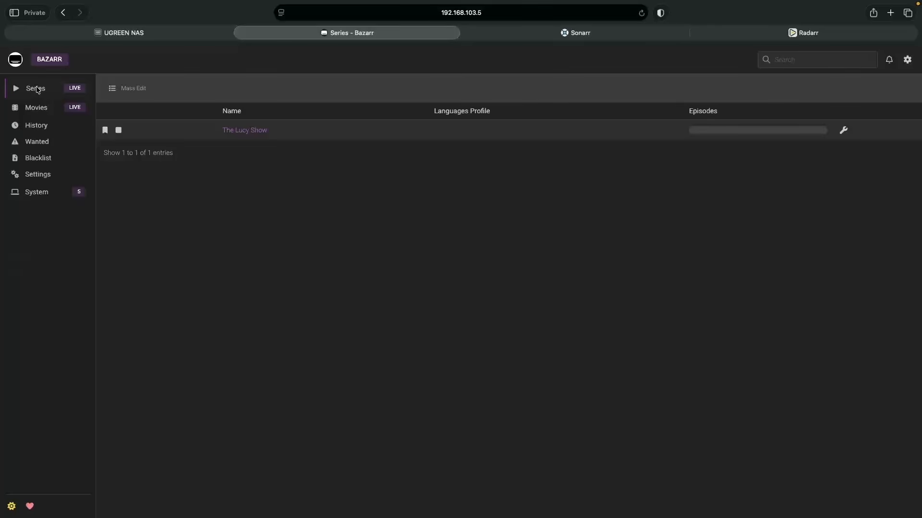
click(130, 89)
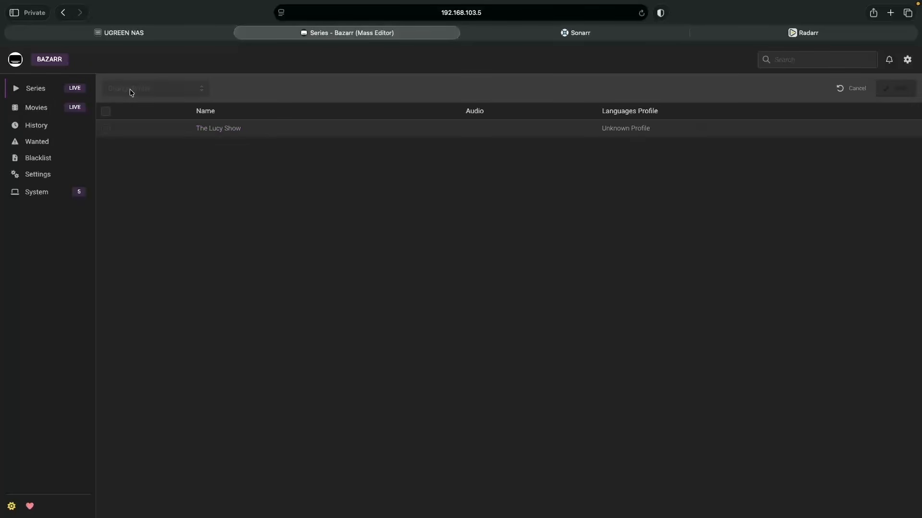
click(107, 112)
click(130, 91)
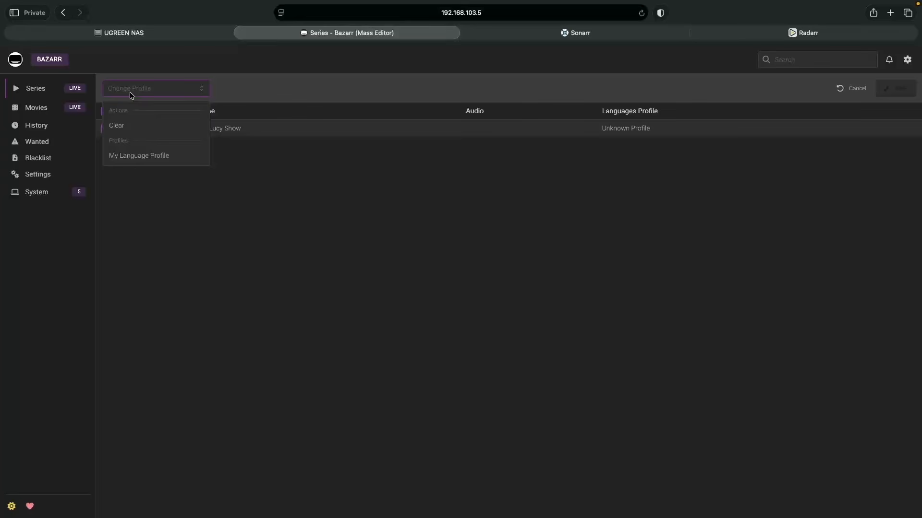
click(142, 156)
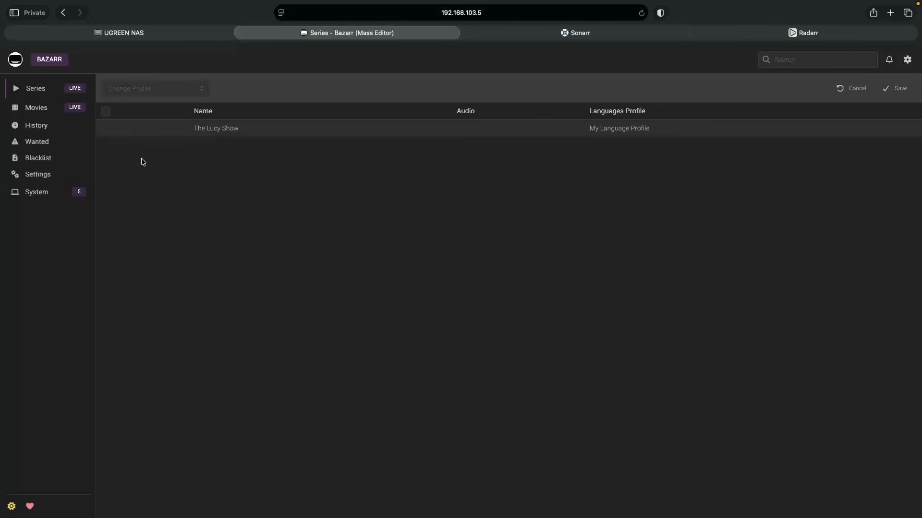
click(893, 89)
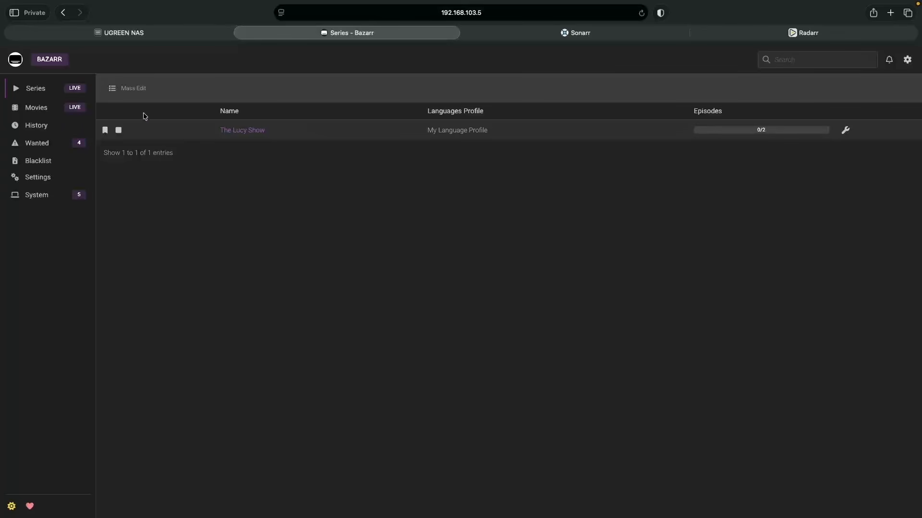
- Assign My Language Profile to all existing movies through mass edit and save the change
click(37, 109)
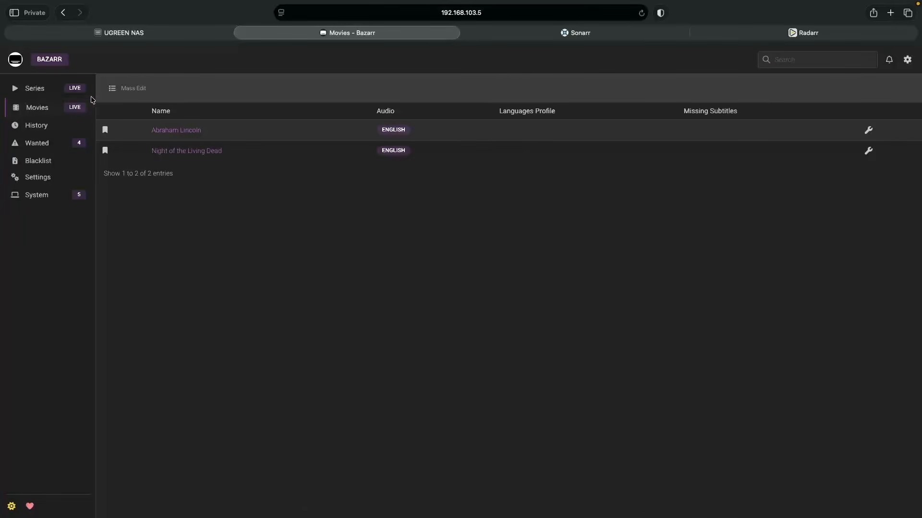
click(119, 90)
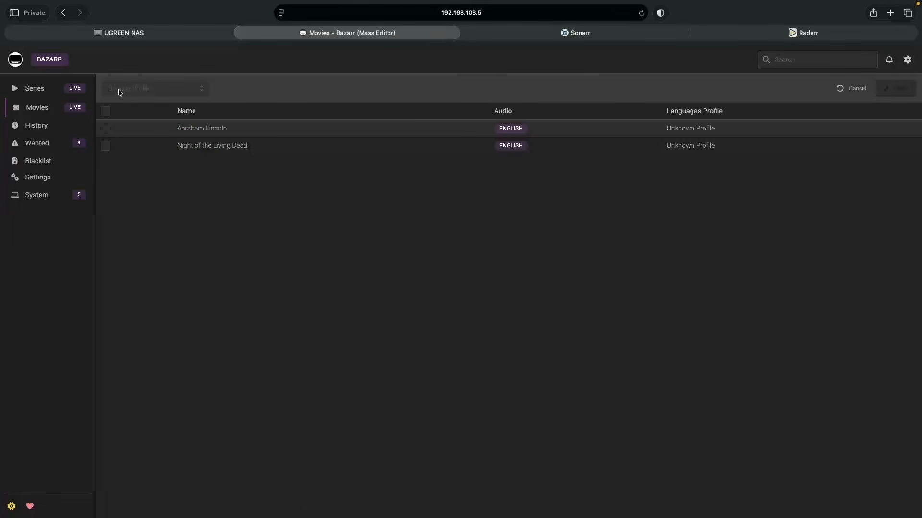
click(106, 112)
click(106, 111)
click(106, 132)
click(107, 112)
click(141, 91)
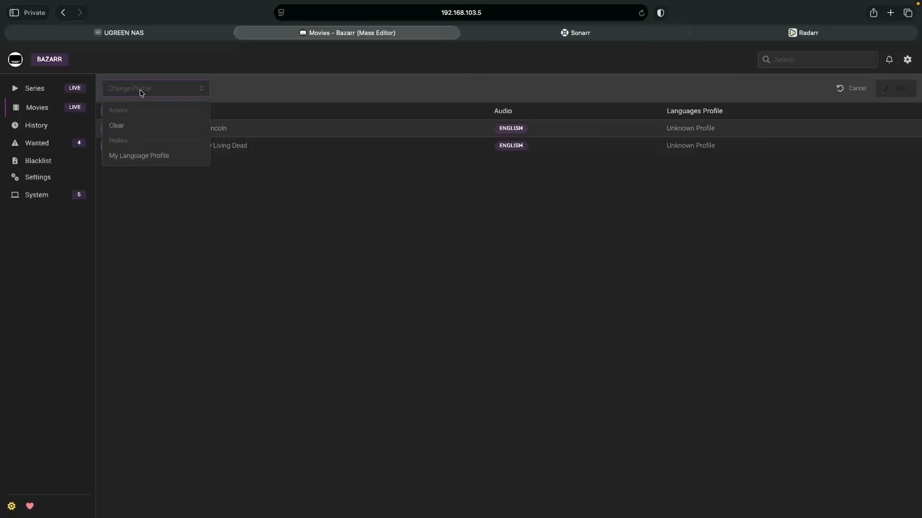
click(137, 155)
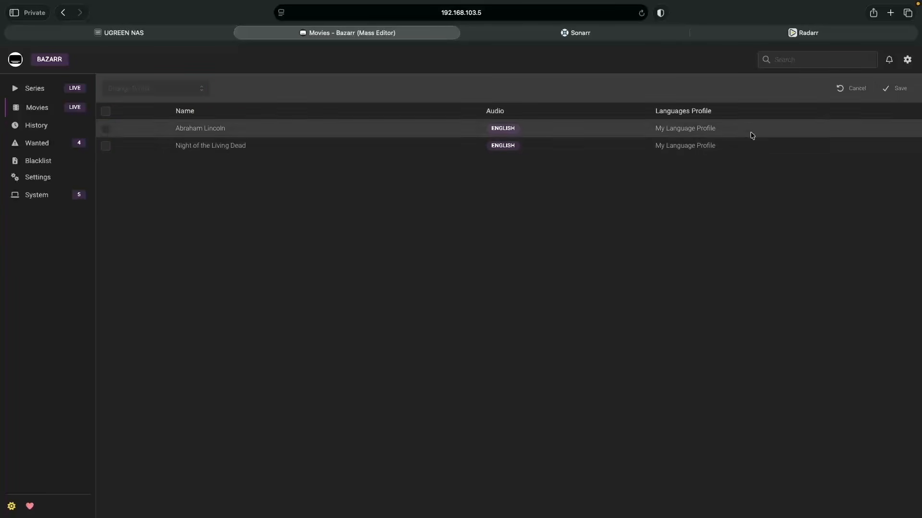
click(888, 87)
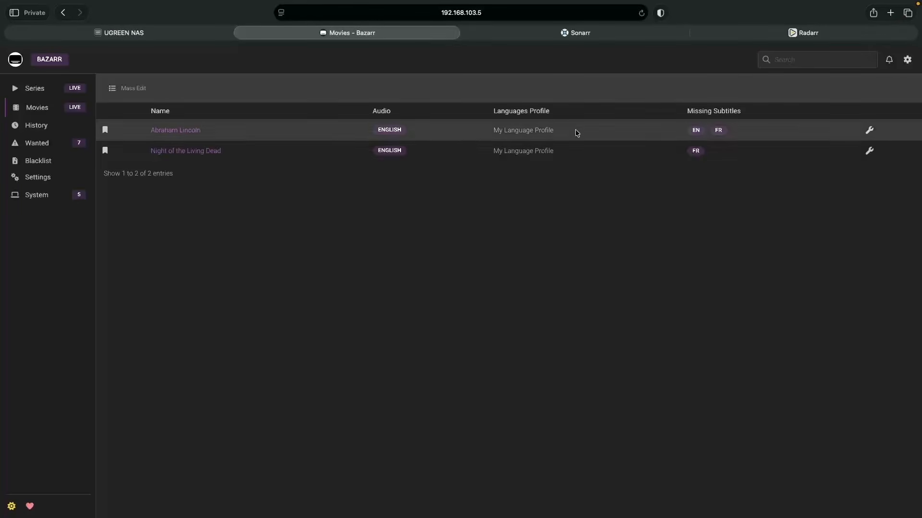
- Run the system tasks that sync with Radarr and Sonarr and search for missing movie and series subtitles
click(43, 196)
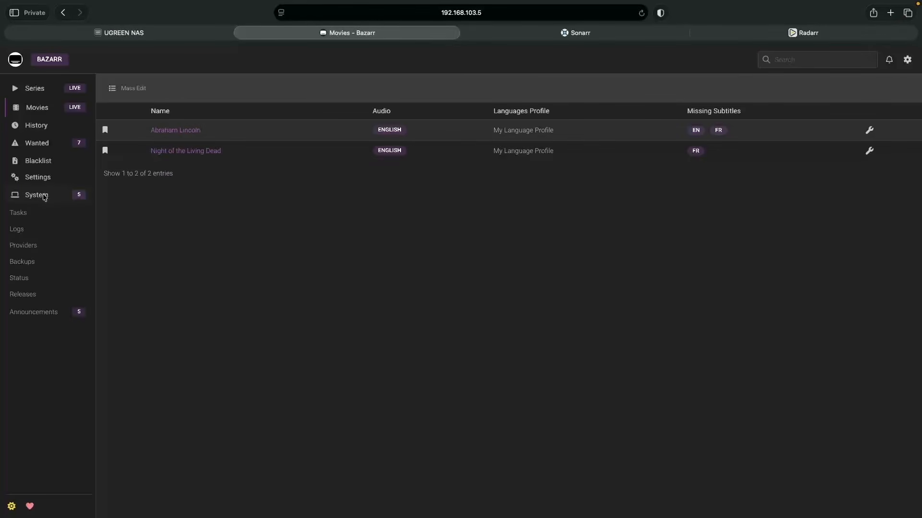
click(24, 217)
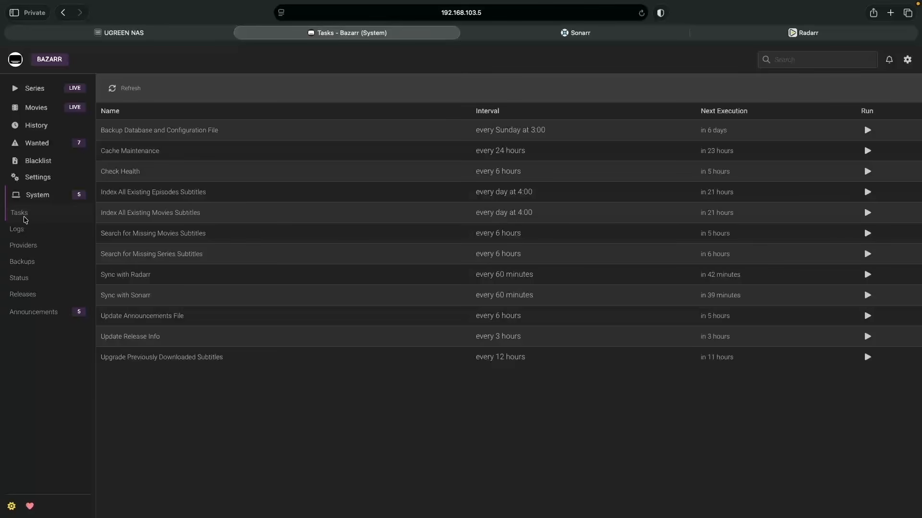
click(867, 275)
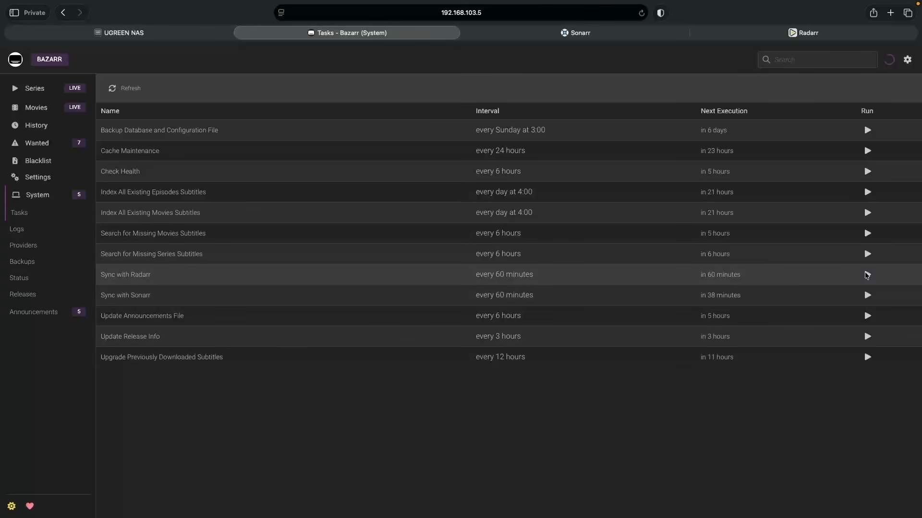
click(867, 296)
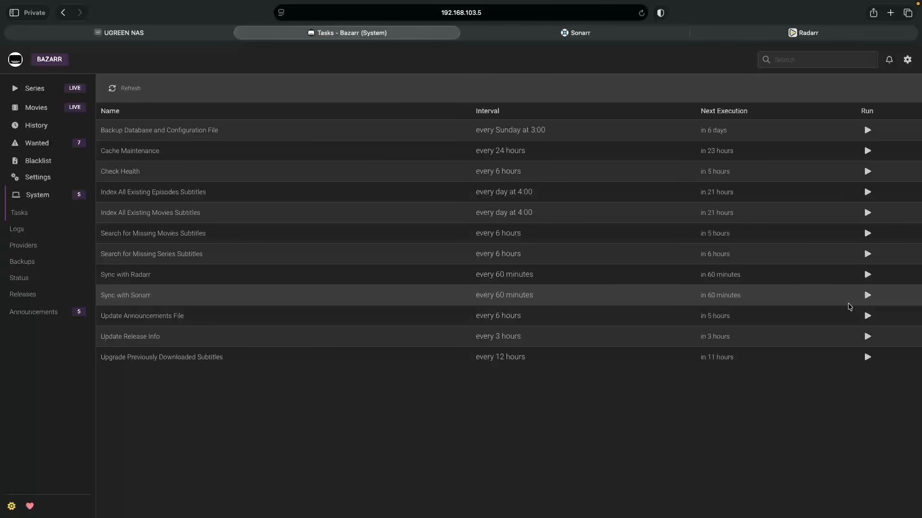
click(868, 237)
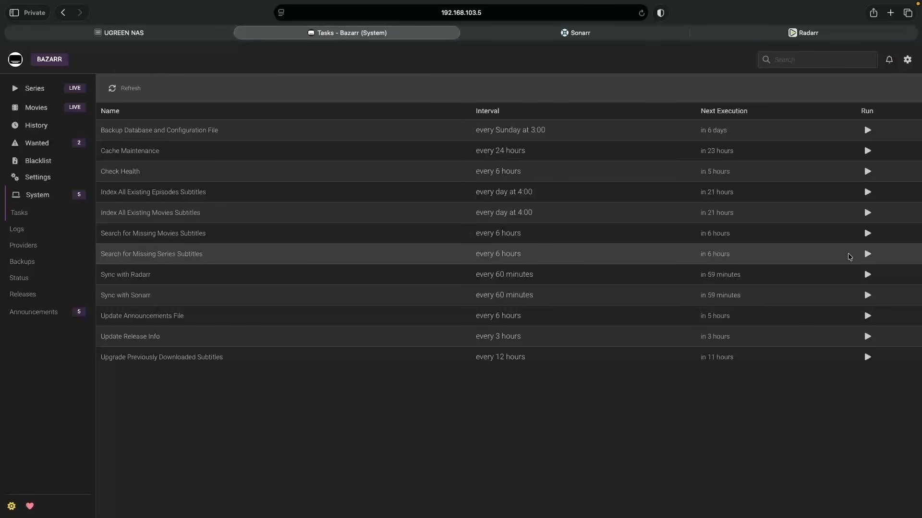
- Examine the English and French subtitles of The Lucy Show's episodes and of the movie Abraham Lincoln
click(38, 91)
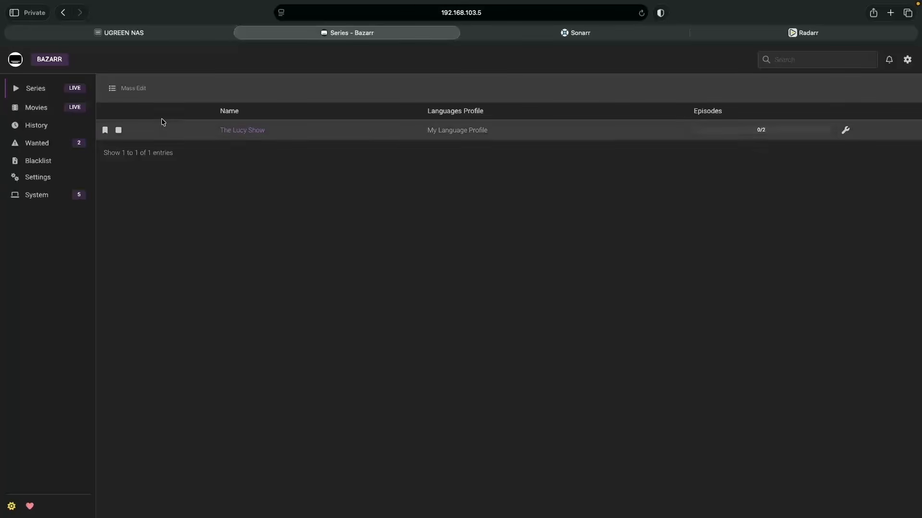
click(243, 130)
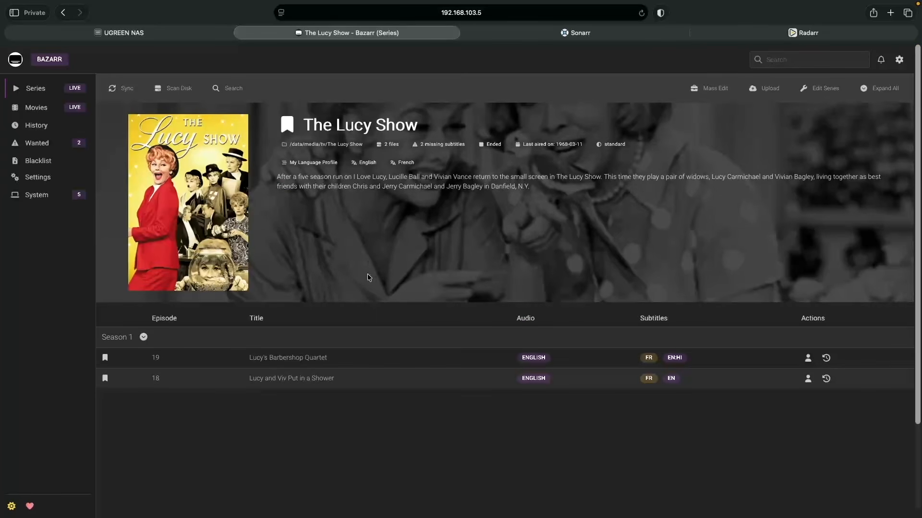
click(674, 358)
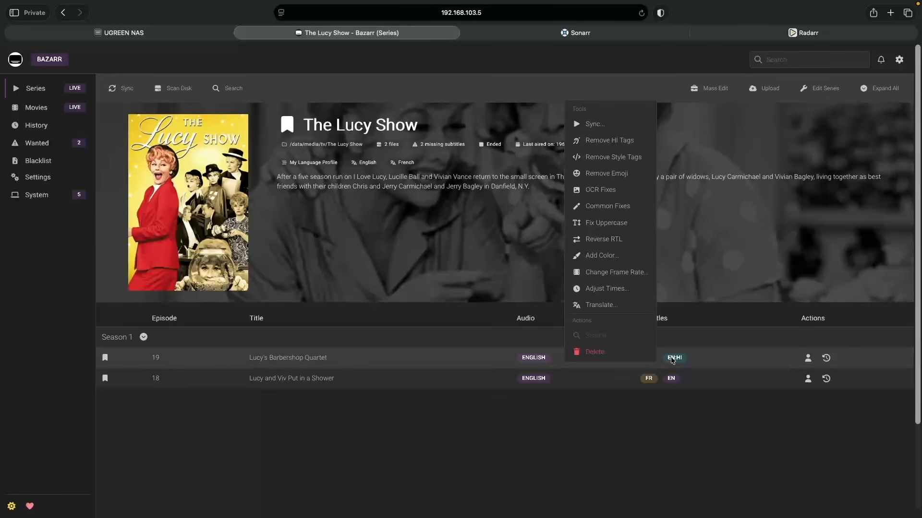
click(671, 379)
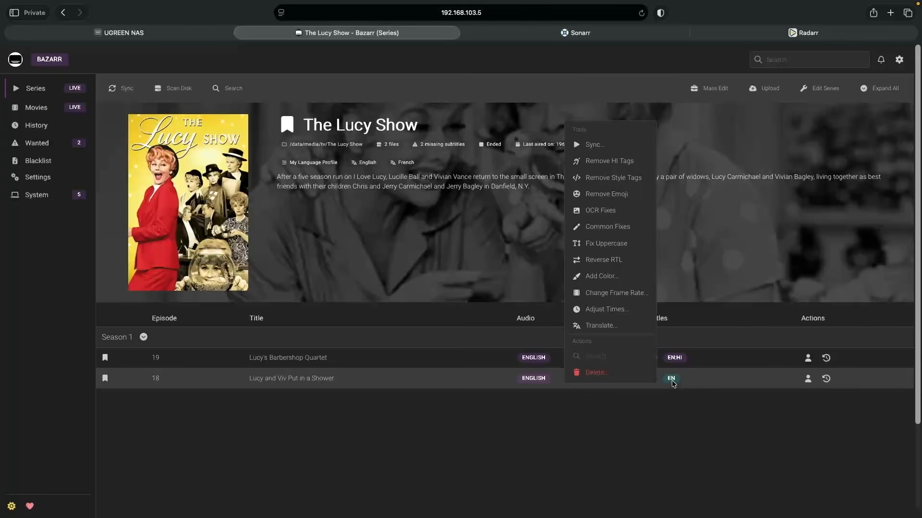
click(672, 380)
click(643, 356)
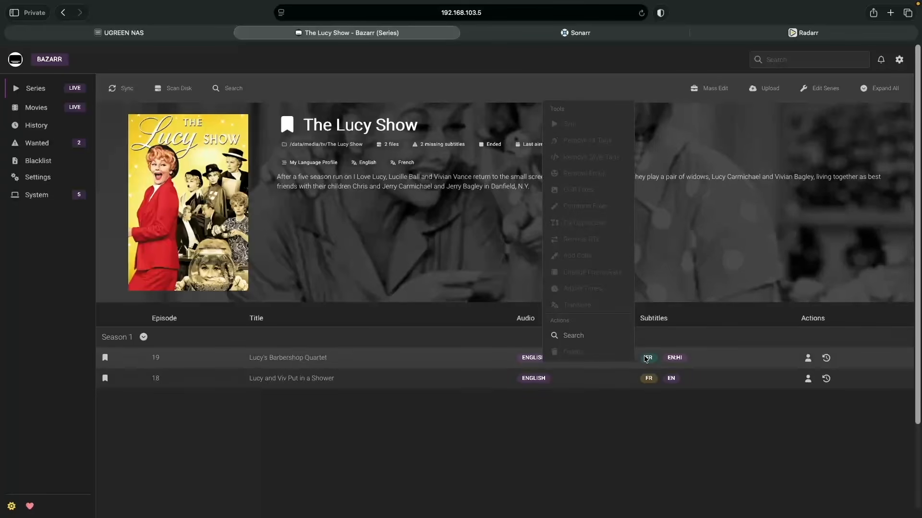
click(647, 379)
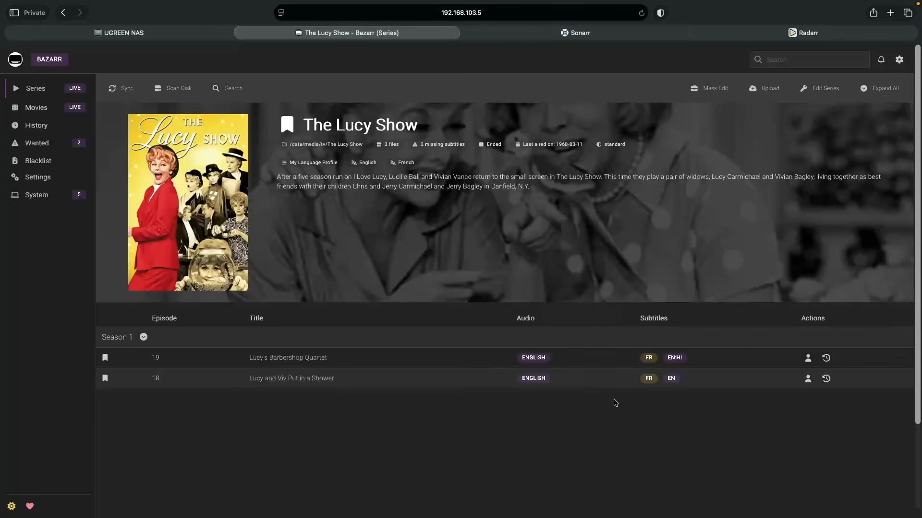
click(45, 111)
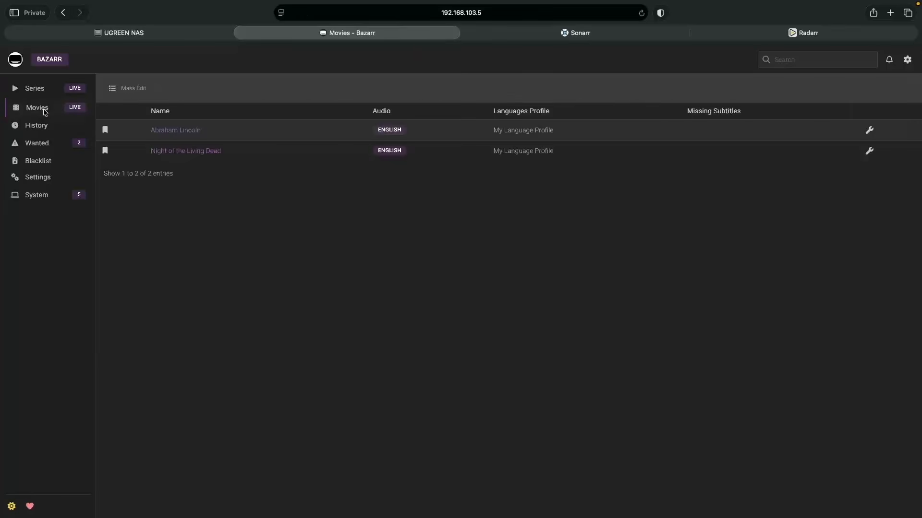
click(168, 130)
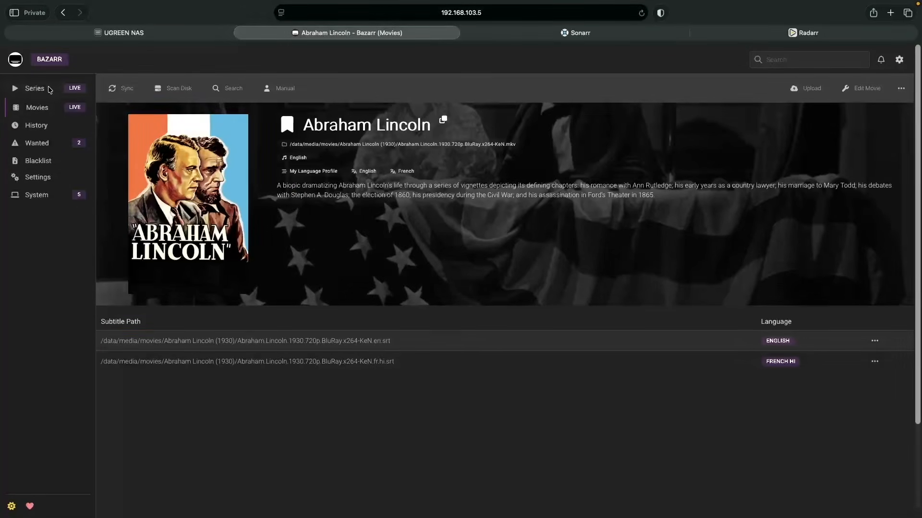
- Open the movie Night of the Living Dead in Bazarr to examine its subtitles
click(36, 107)
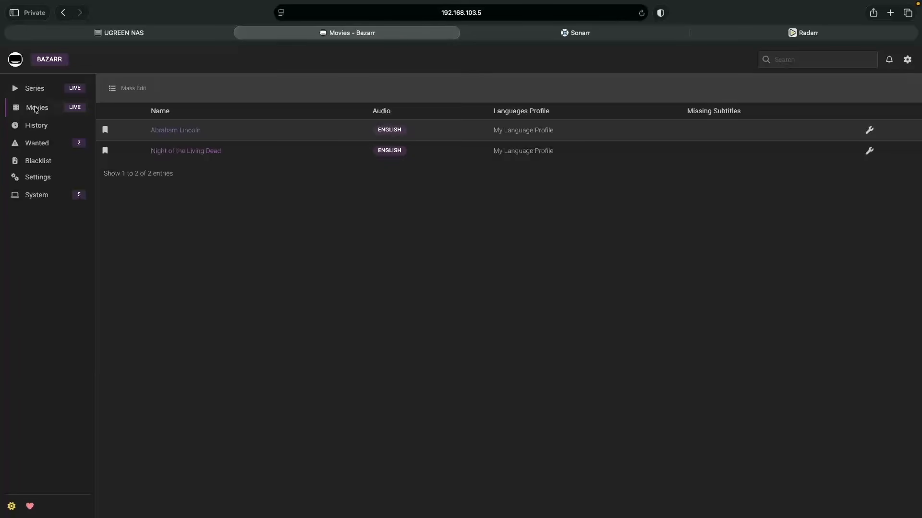
click(163, 152)
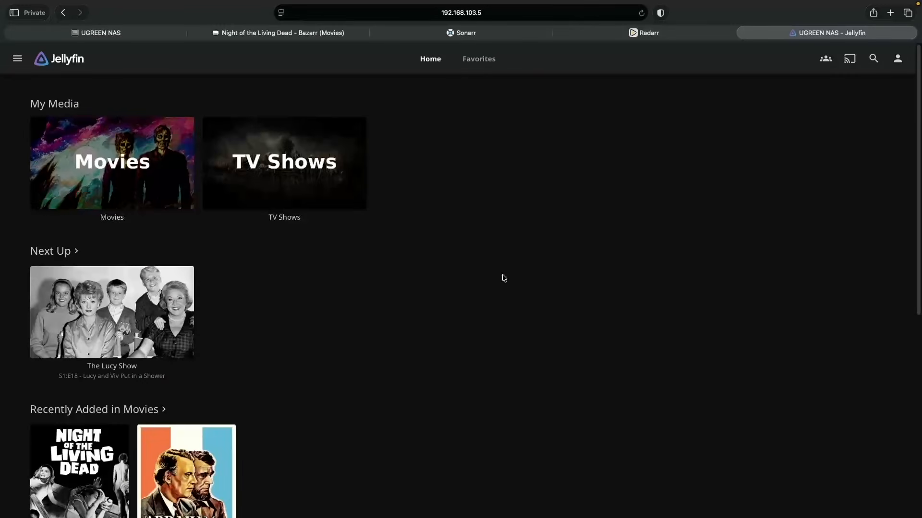
- Switch to Jellyfin and check the available subtitles of The Lucy Show season 1 episodes 18 and 19
click(168, 282)
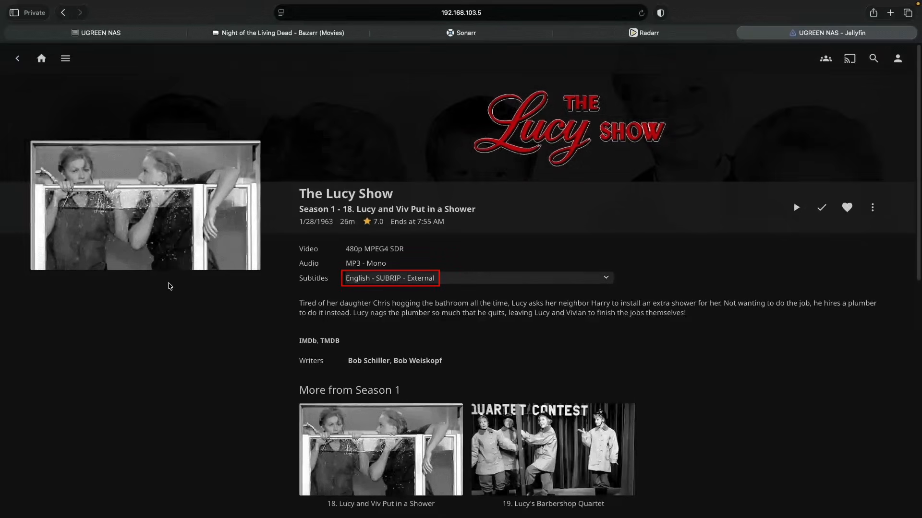
click(487, 421)
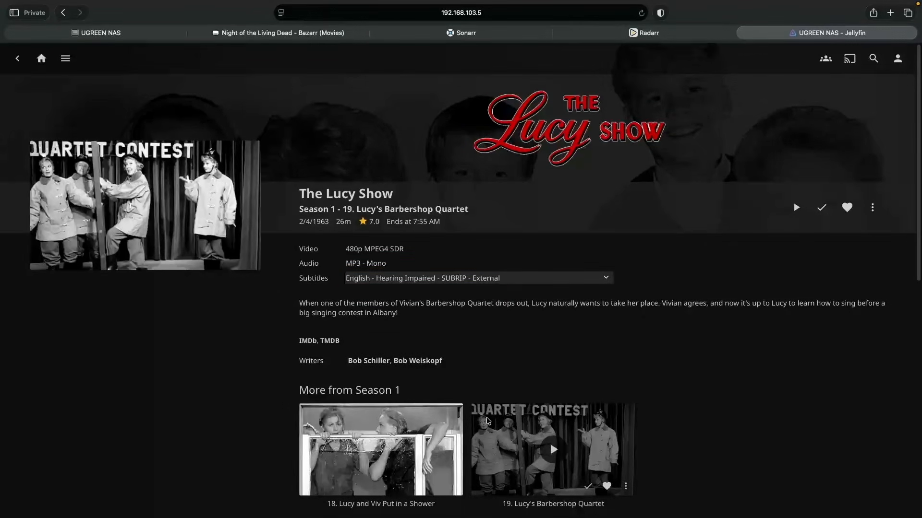
click(41, 58)
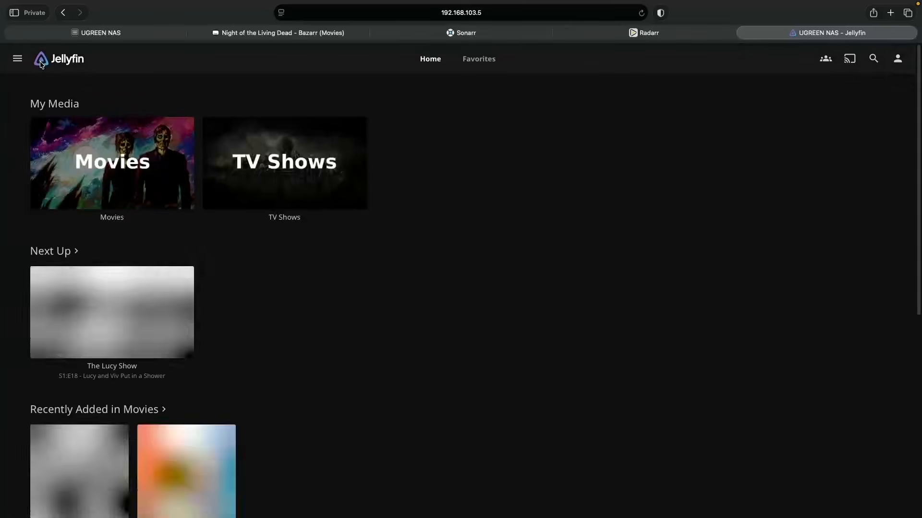
- Check the subtitle options offered for the movies Abraham Lincoln and Night of the Living Dead
click(203, 441)
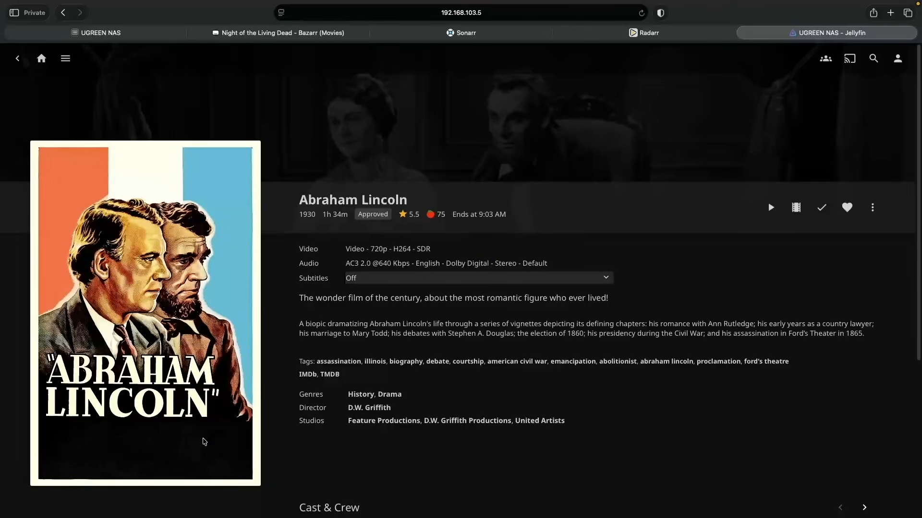
click(381, 280)
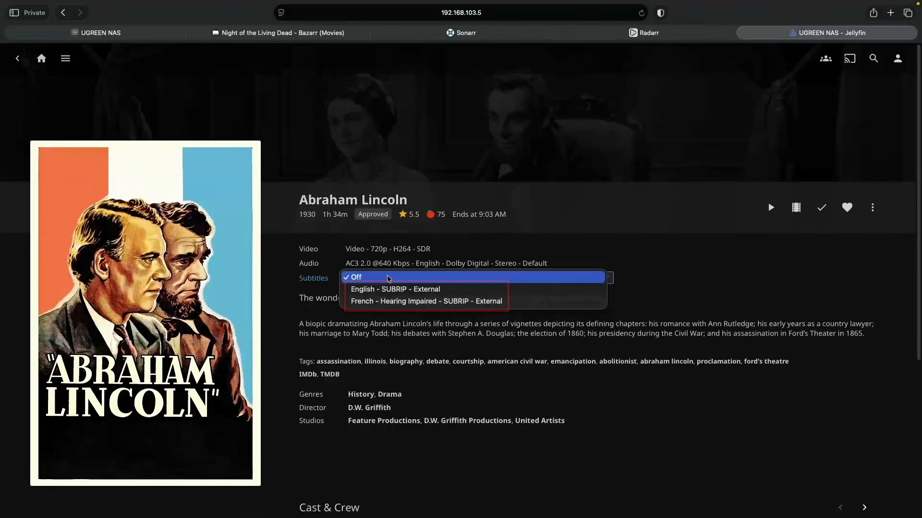
click(42, 58)
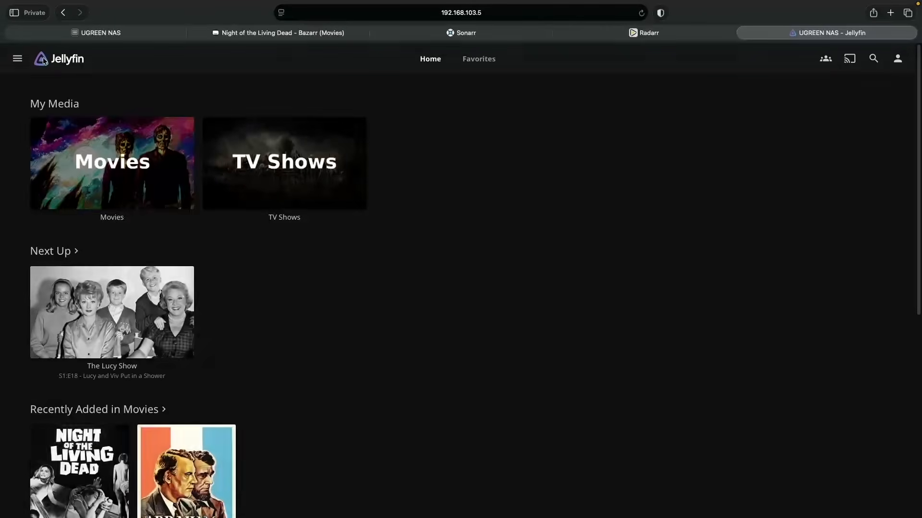
click(84, 441)
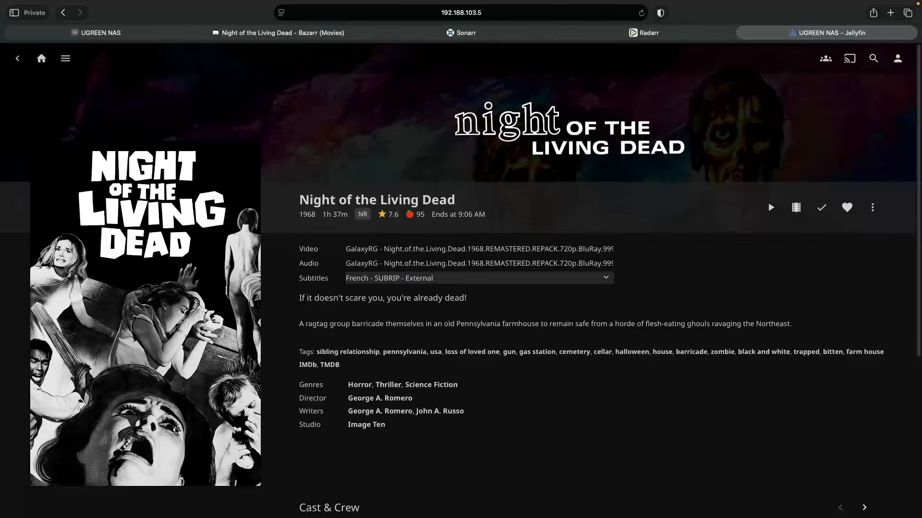
click(529, 283)
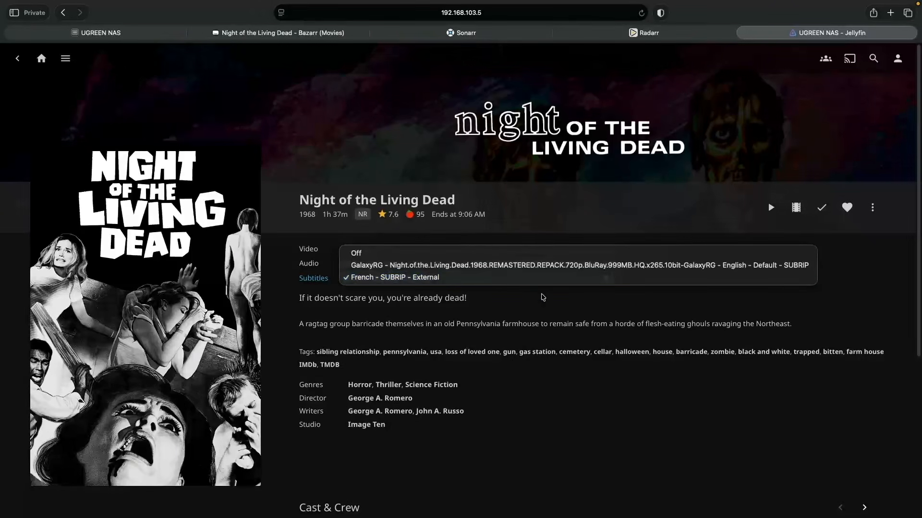
click(541, 298)
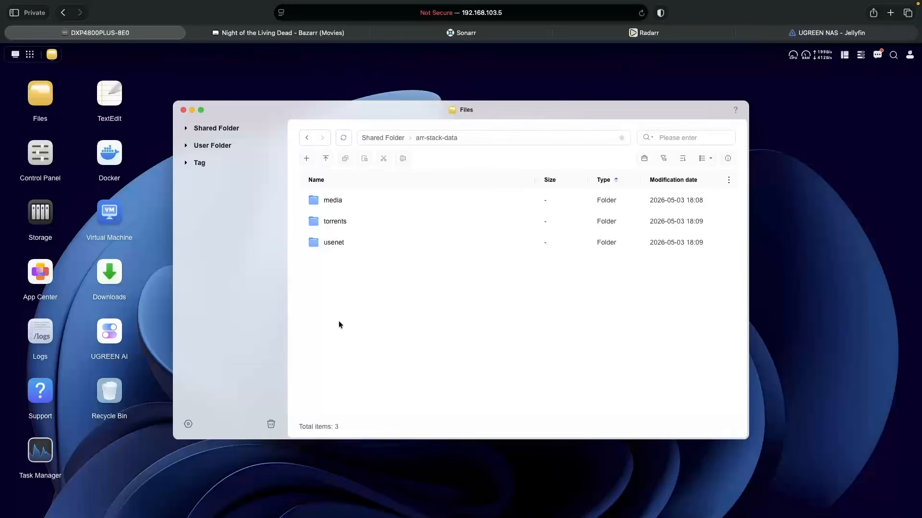
- Switch to the NAS Files app and inspect the Abraham Lincoln and Night of the Living Dead folders under media/movies for subtitle files
click(326, 203)
double_click(327, 203)
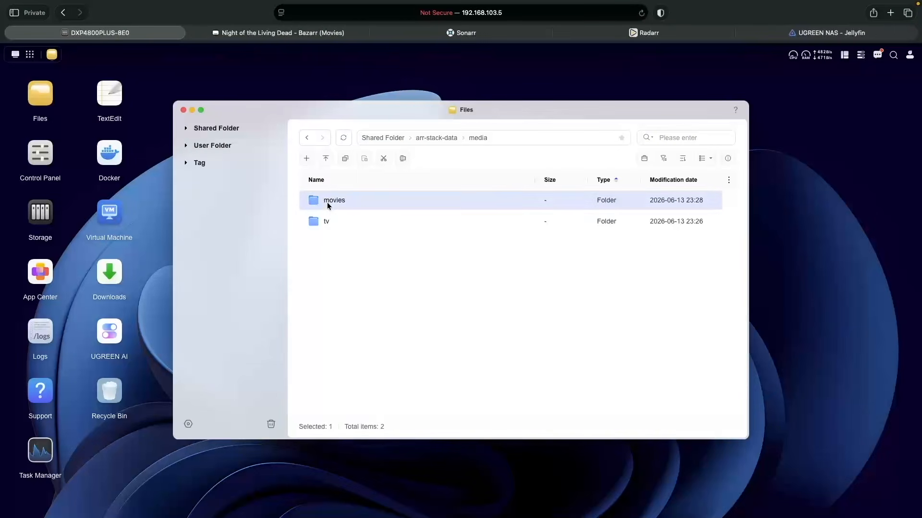
double_click(327, 203)
double_click(327, 203)
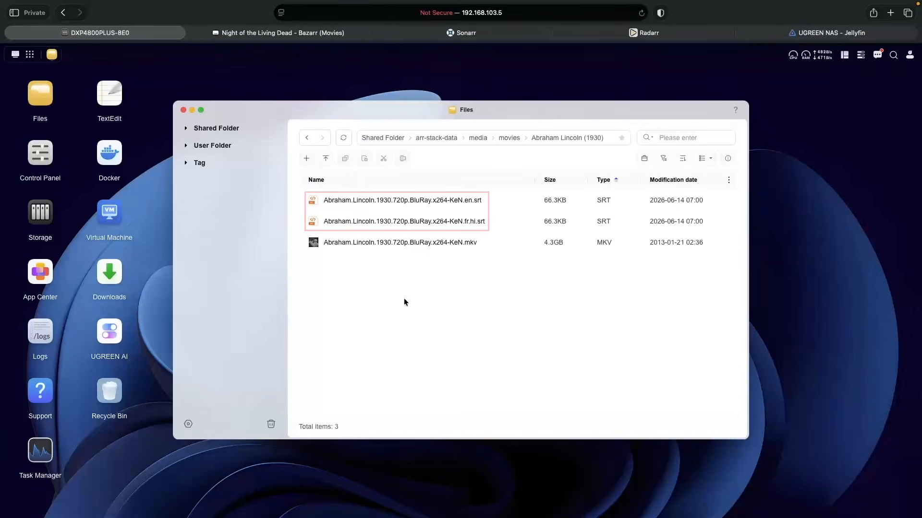
click(306, 139)
click(368, 224)
double_click(368, 224)
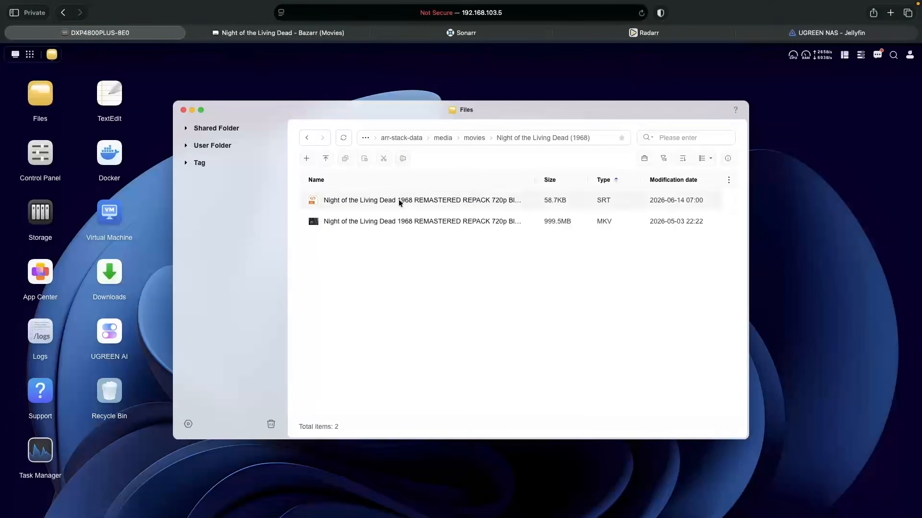
- Browse to The Lucy Show folder under media/tv to inspect its episode subtitle files
click(443, 138)
double_click(328, 221)
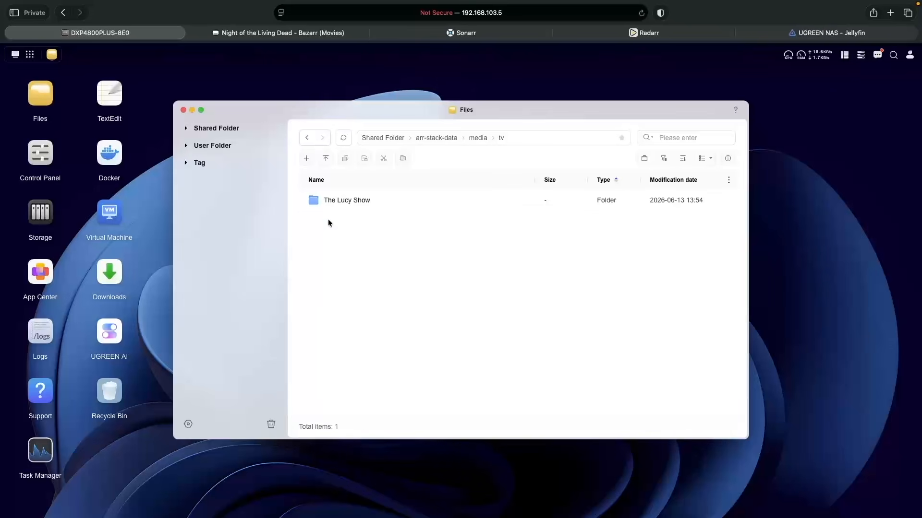
double_click(340, 200)
click(340, 201)
double_click(341, 200)
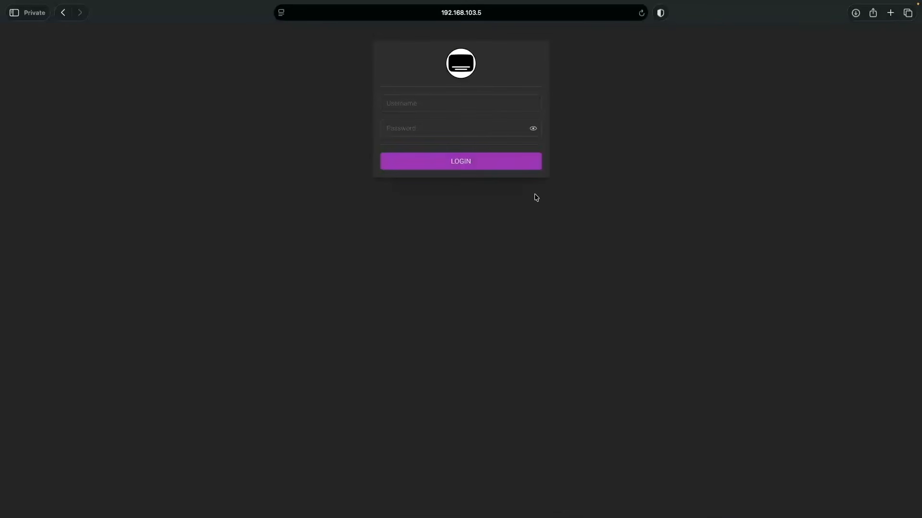
- Log in to Bazarr with the administrator username and the account password
click(431, 103)
text(arradmin)
key(Tab)
text(••••••••)
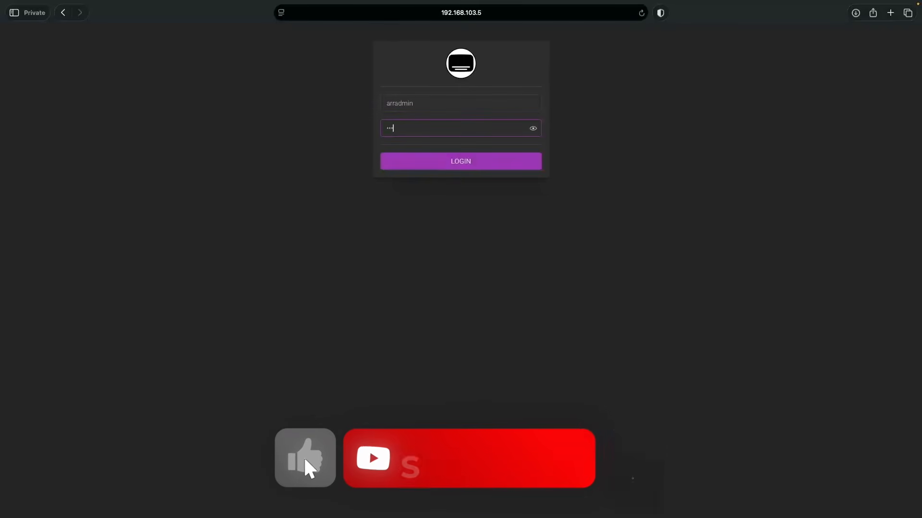
key(Return)
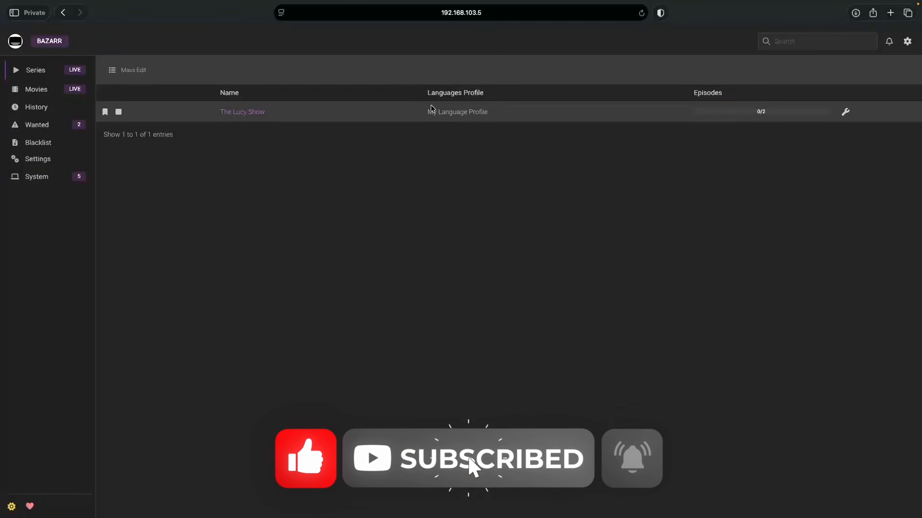
- Open the system logs to review Bazarr's recent events
click(29, 178)
click(18, 211)
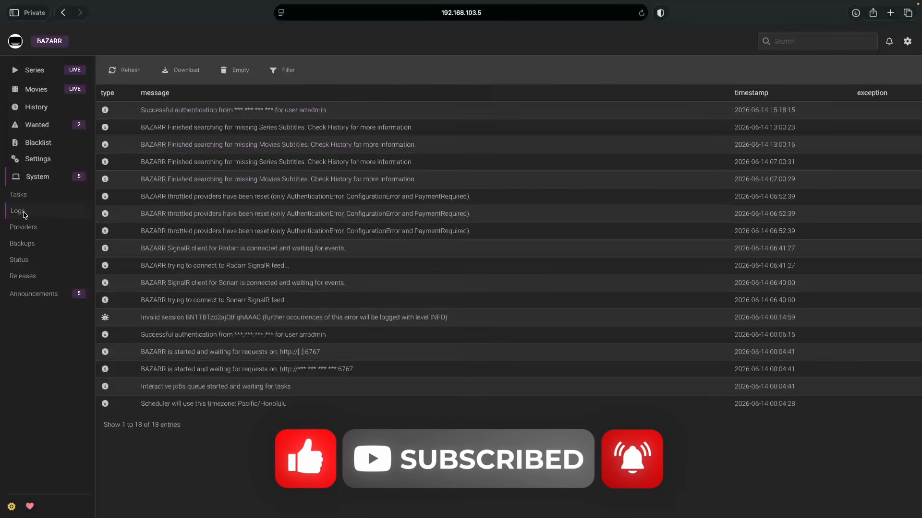